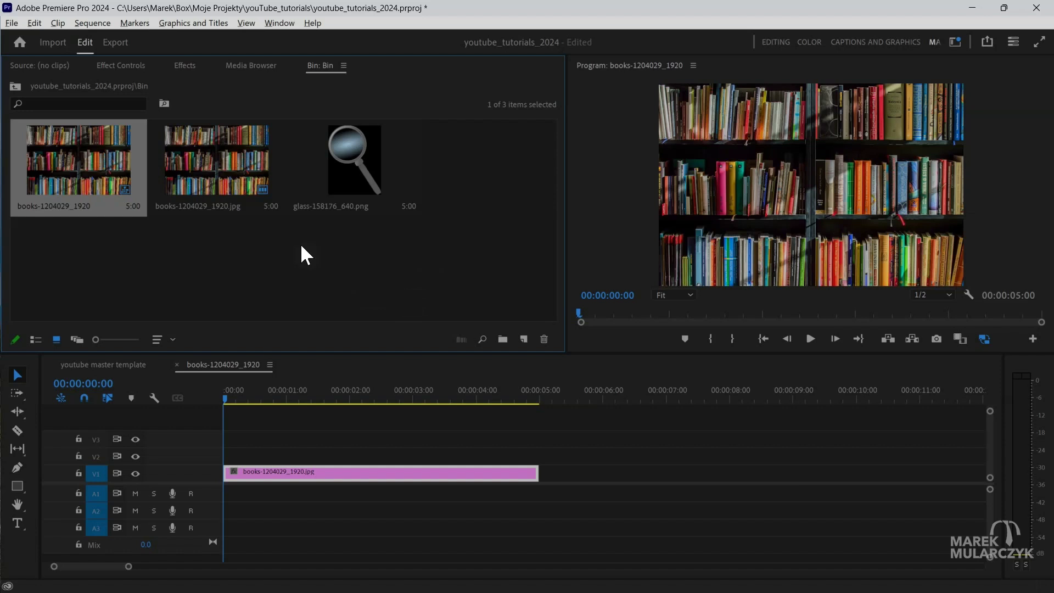
Drag Magnify from Video Effects > Distort onto the bookshelf clip on V1 and zoom the Program preview to 200%
left_click(341, 171)
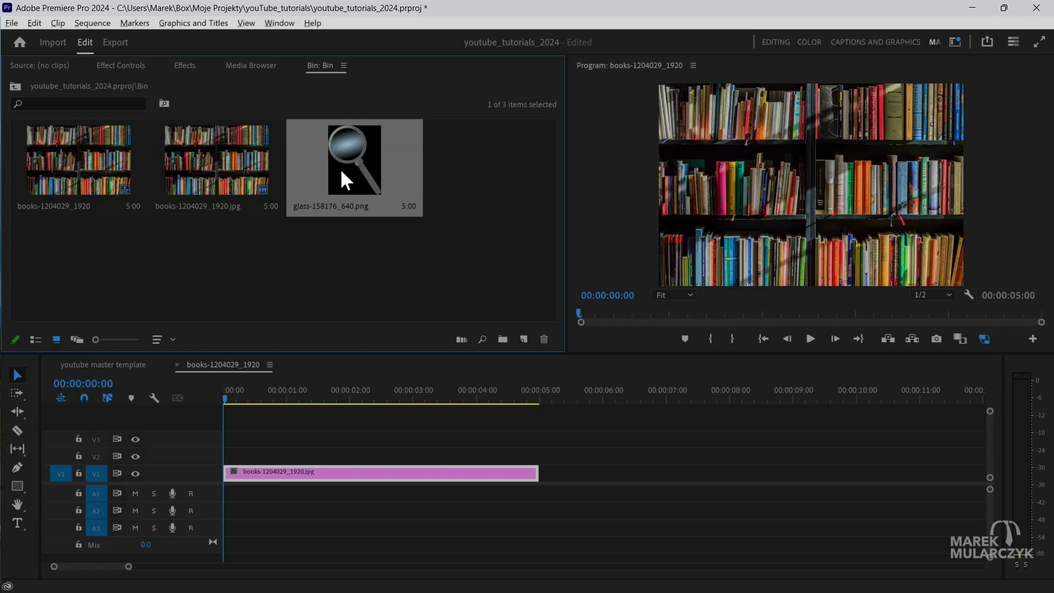
left_click(183, 66)
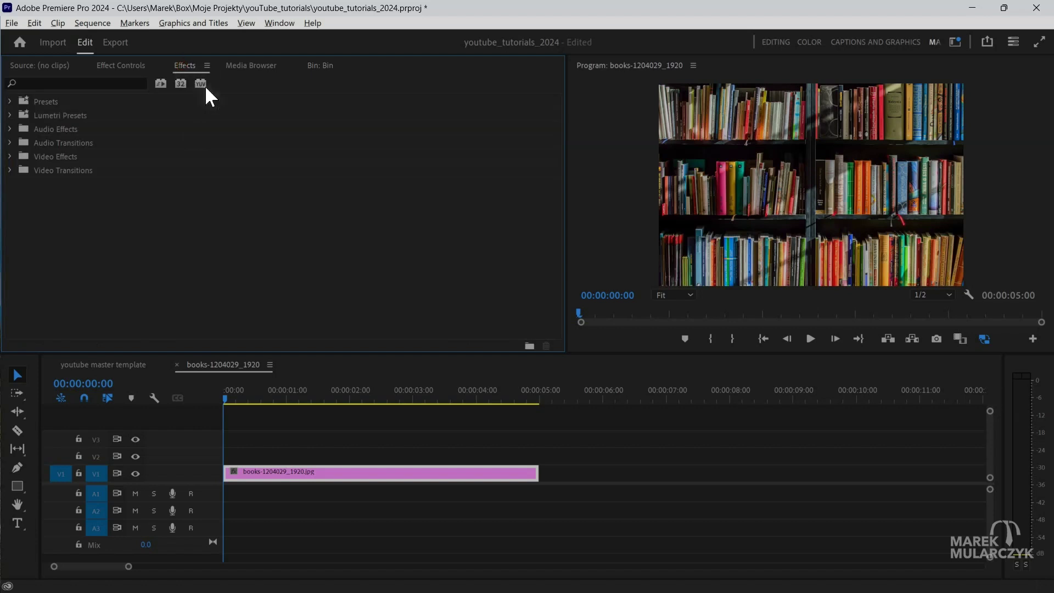
left_click(9, 156)
left_click(17, 225)
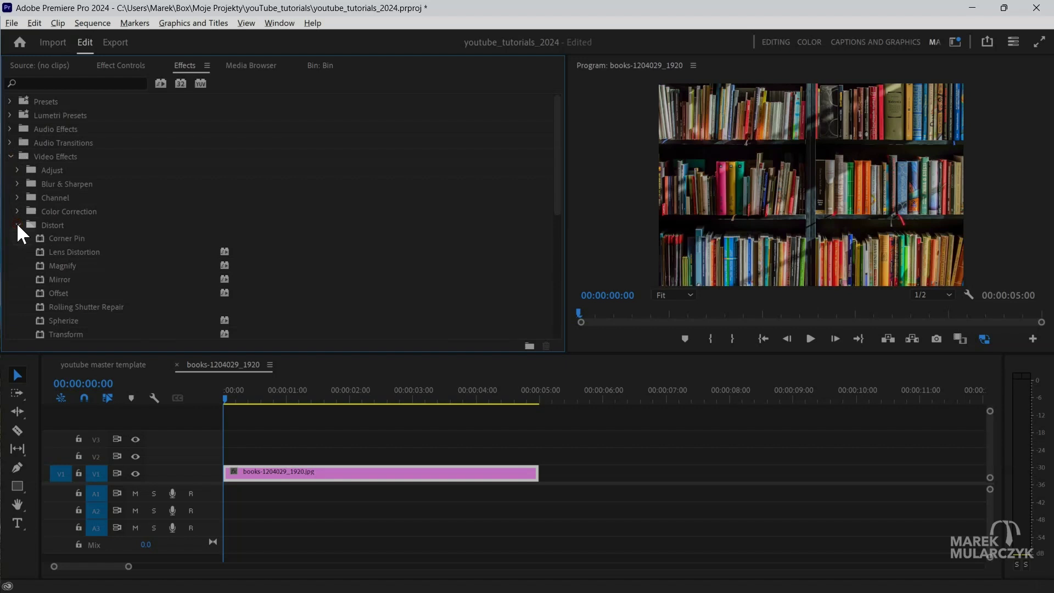
left_click(71, 266)
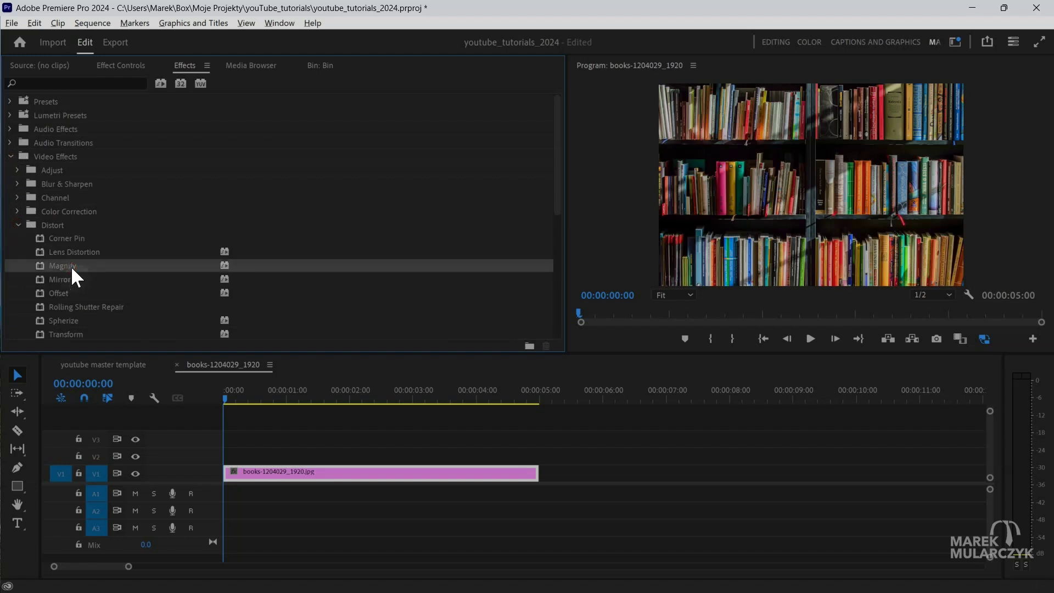
left_click_drag(70, 266, 281, 475)
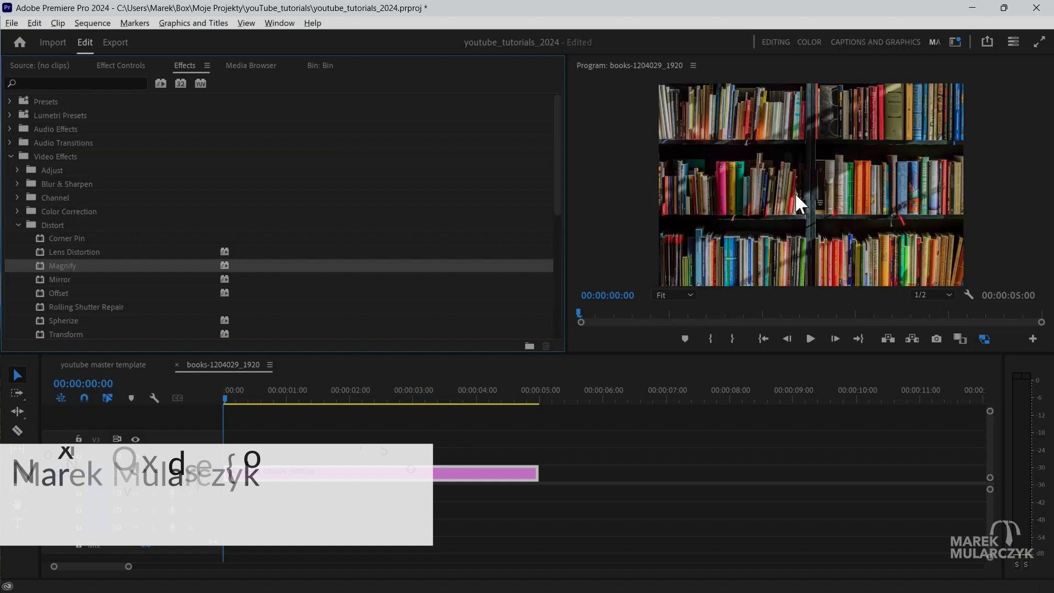
left_click(676, 296)
left_click(679, 417)
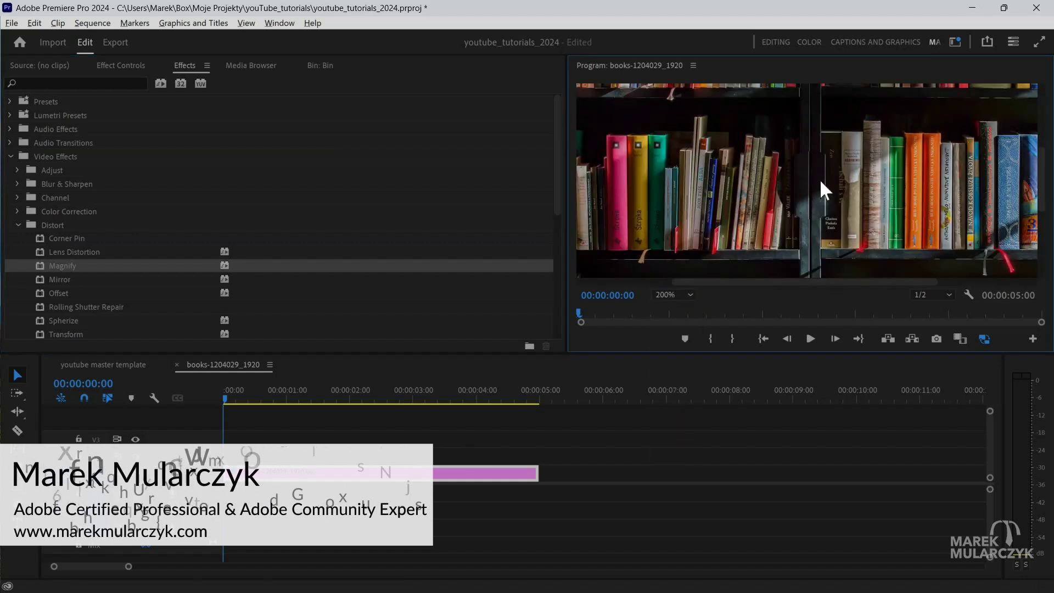
Select the applied Magnify effect in Effect Controls and keep its lens shape as Circle
left_click(122, 66)
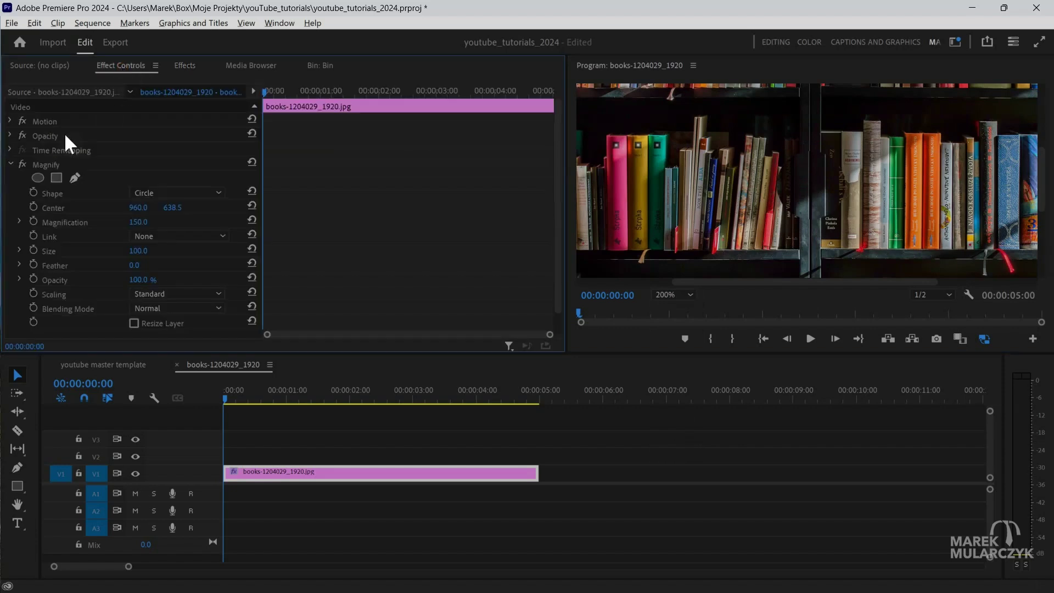
left_click(39, 161)
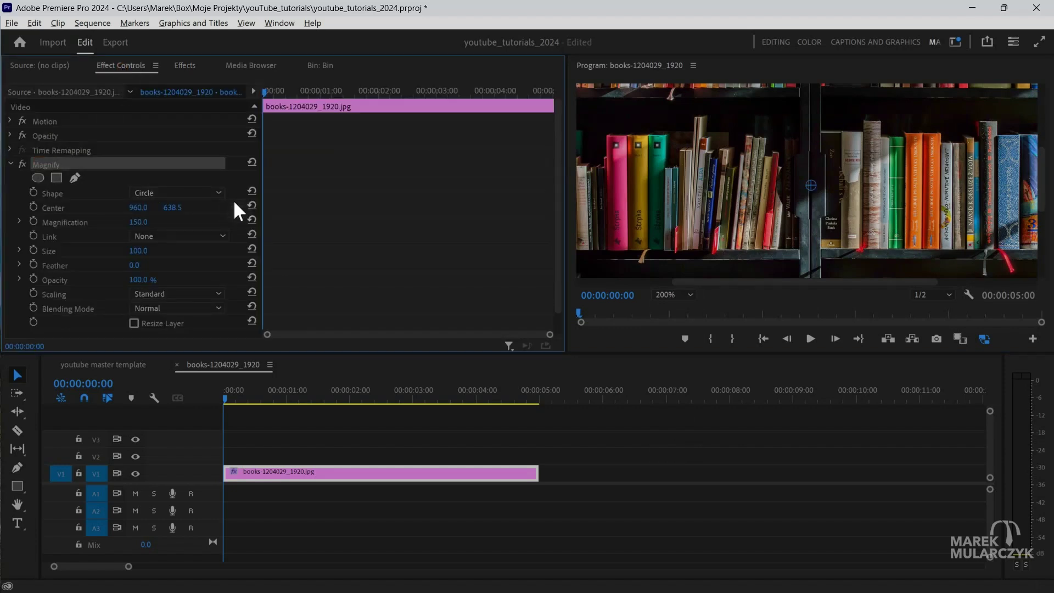
left_click(212, 190)
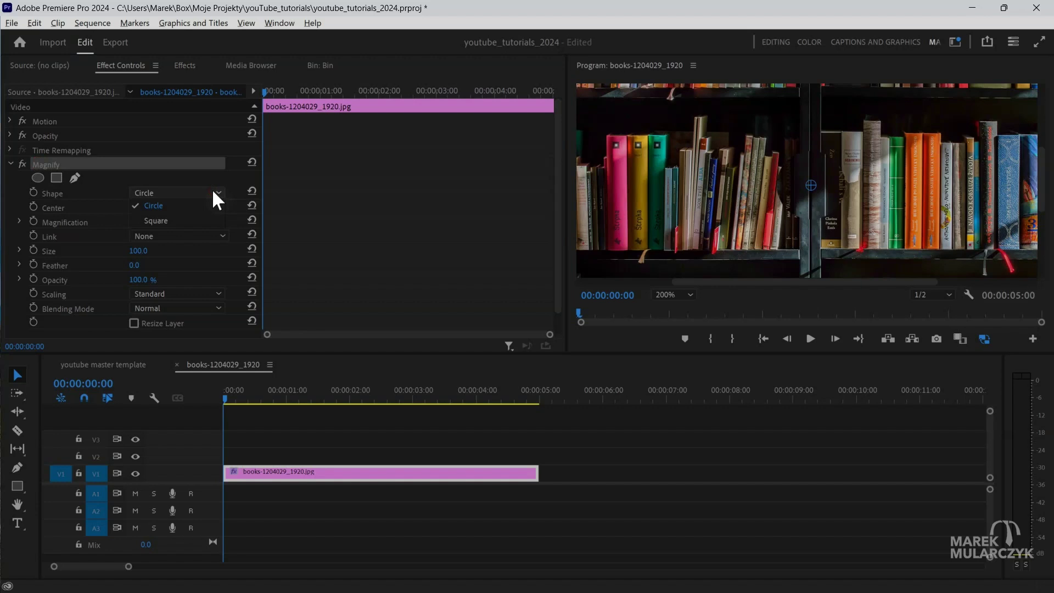
left_click(213, 192)
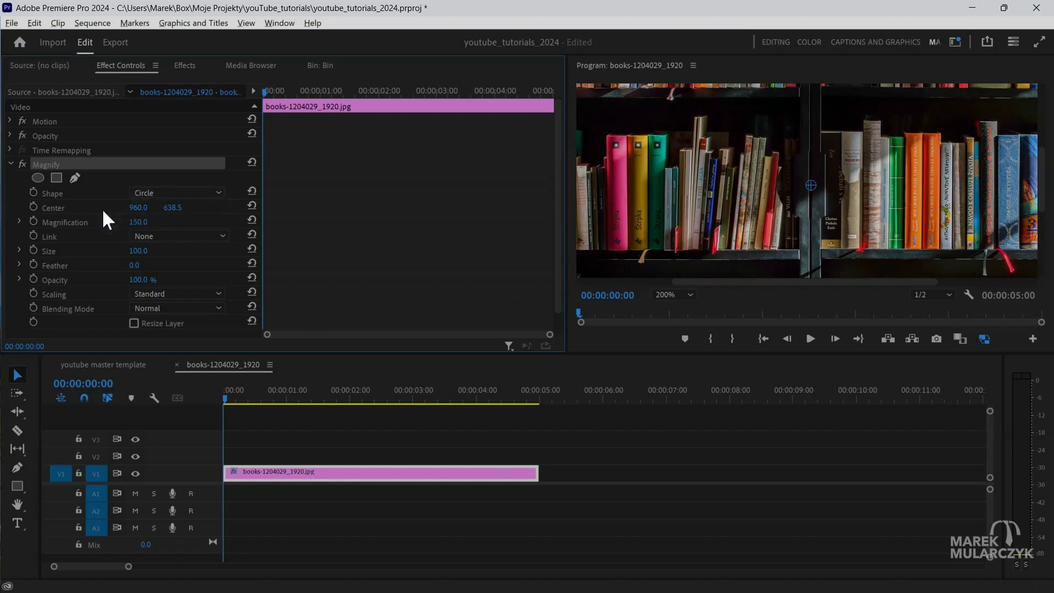
Set Magnify's Magnification to 300 and its Size to 200
left_click(138, 222)
type("200")
key("Return")
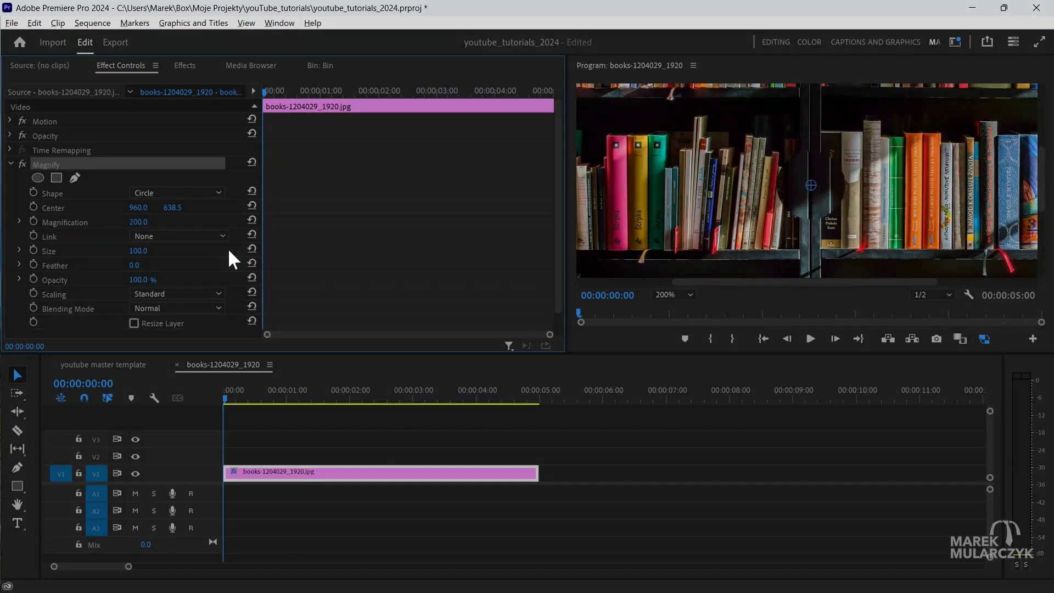
left_click(135, 222)
type("300")
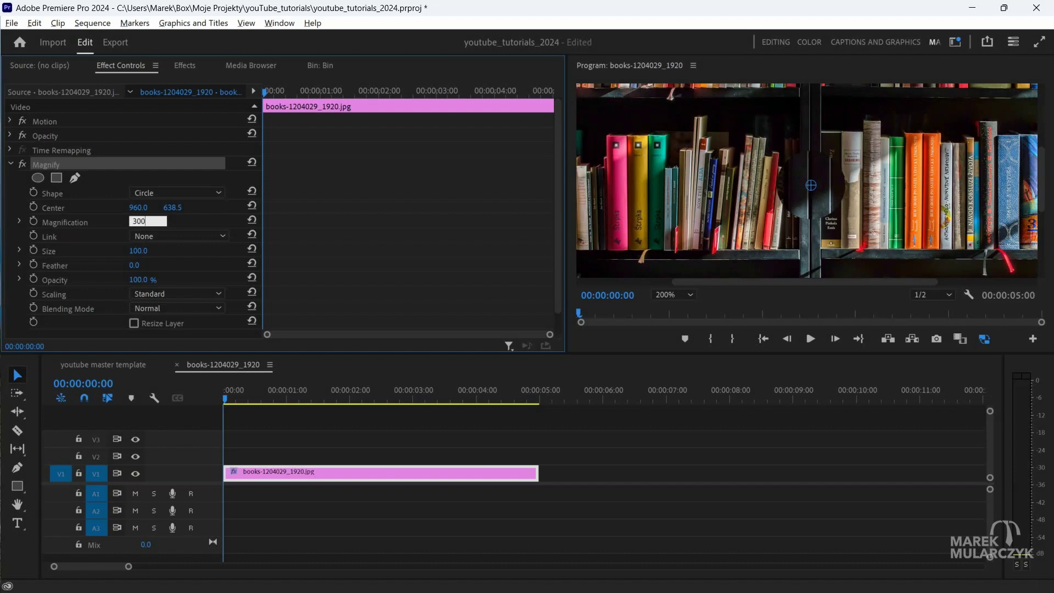
key("Return")
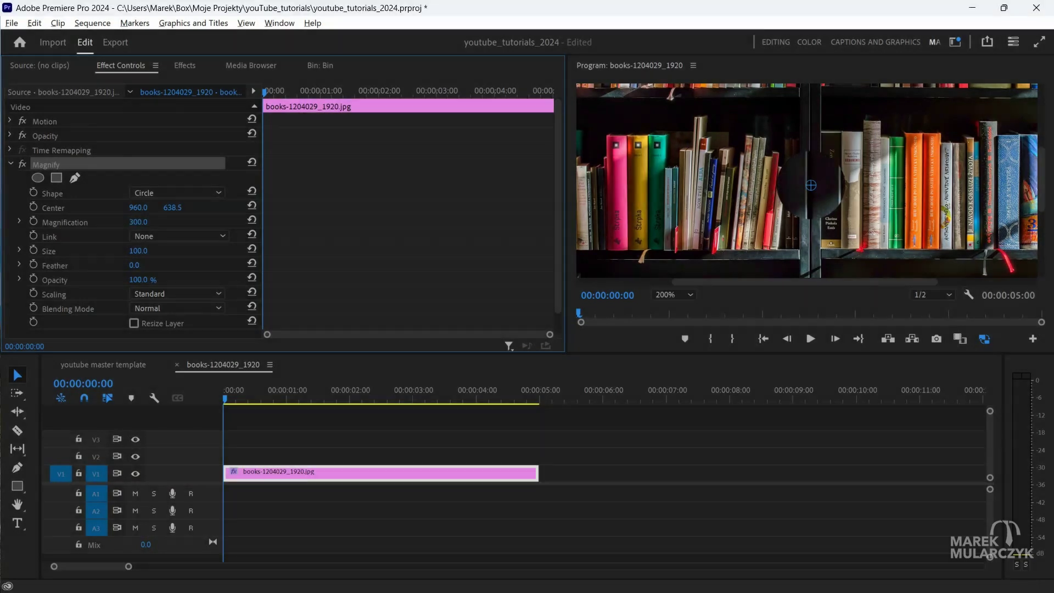
left_click(138, 250)
type("200")
key("Return")
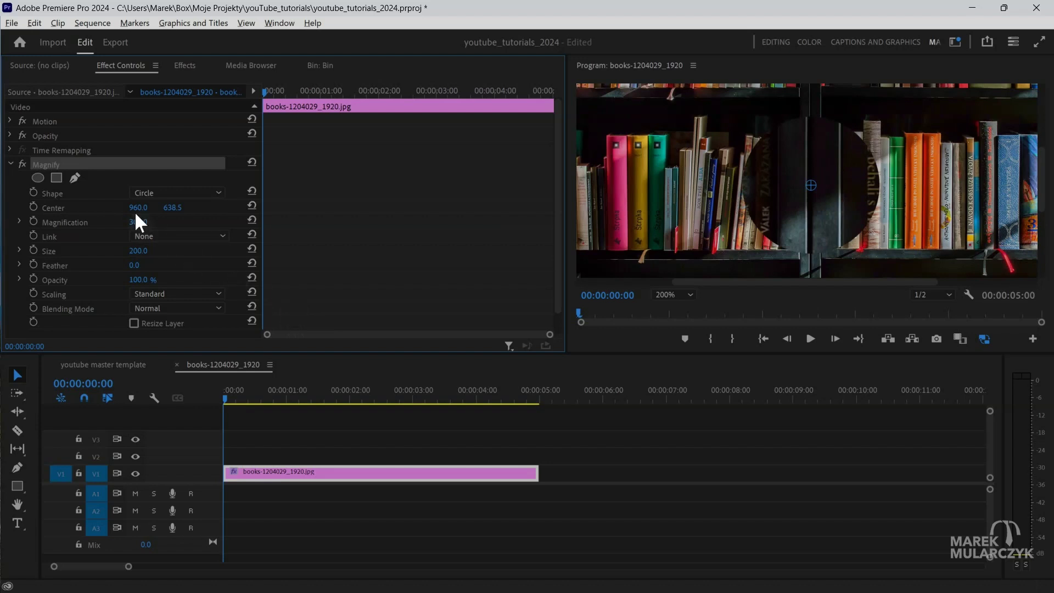
Fit the Program preview, enlarge the monitor panels, and scrub Magnify Center X to -103
left_click(676, 296)
left_click(680, 324)
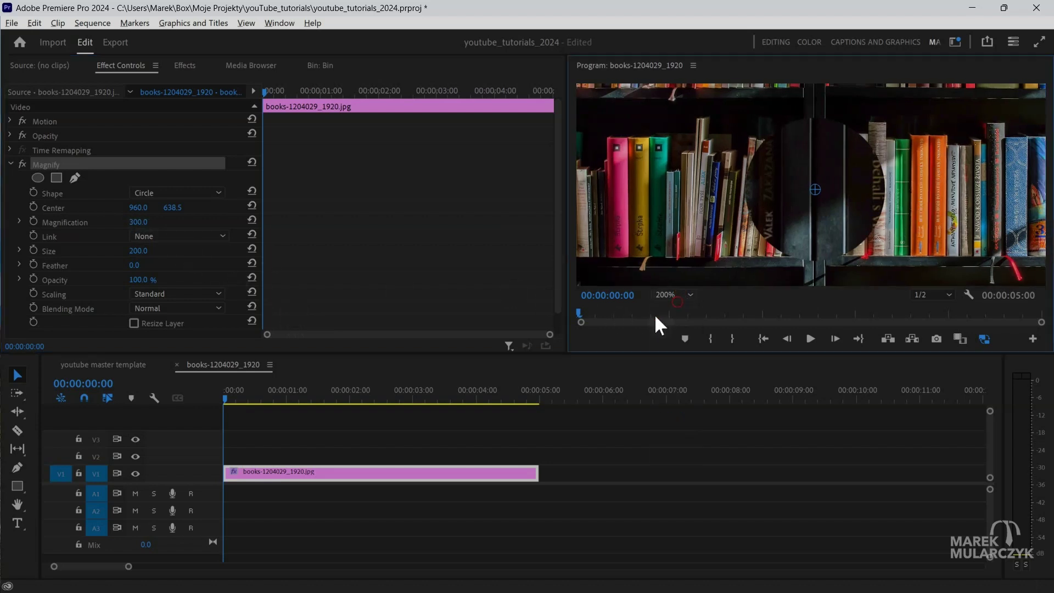
left_click_drag(489, 354, 484, 420)
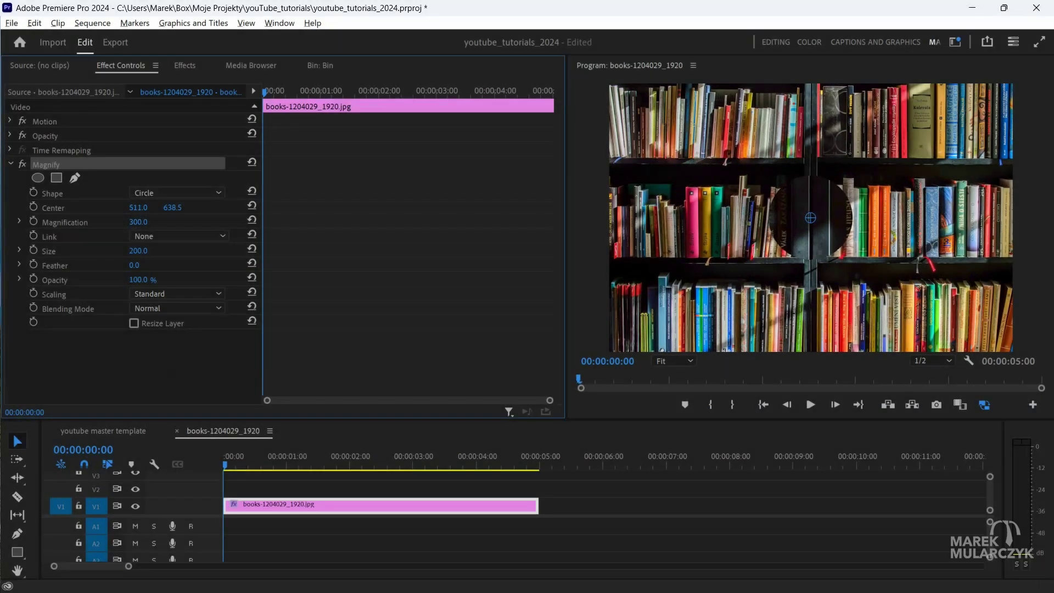
mouse_move(140, 215)
left_mouse_down()
mouse_move(175, 220)
mouse_move(144, 209)
left_mouse_up()
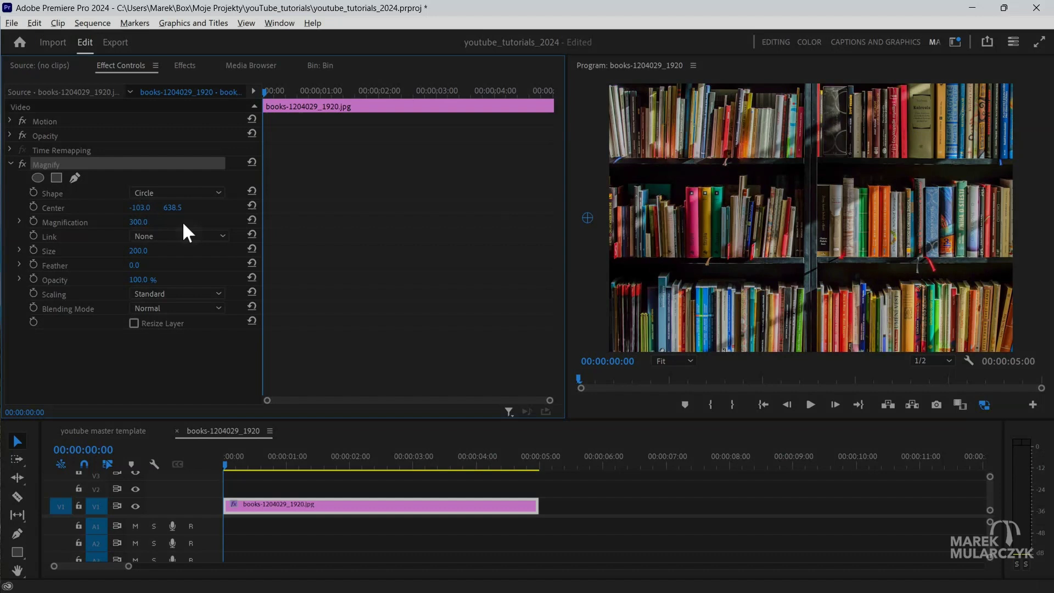
Keyframe the Magnify center at -103, set Center X to 2046 near the clip's end, and preview
left_click(31, 207)
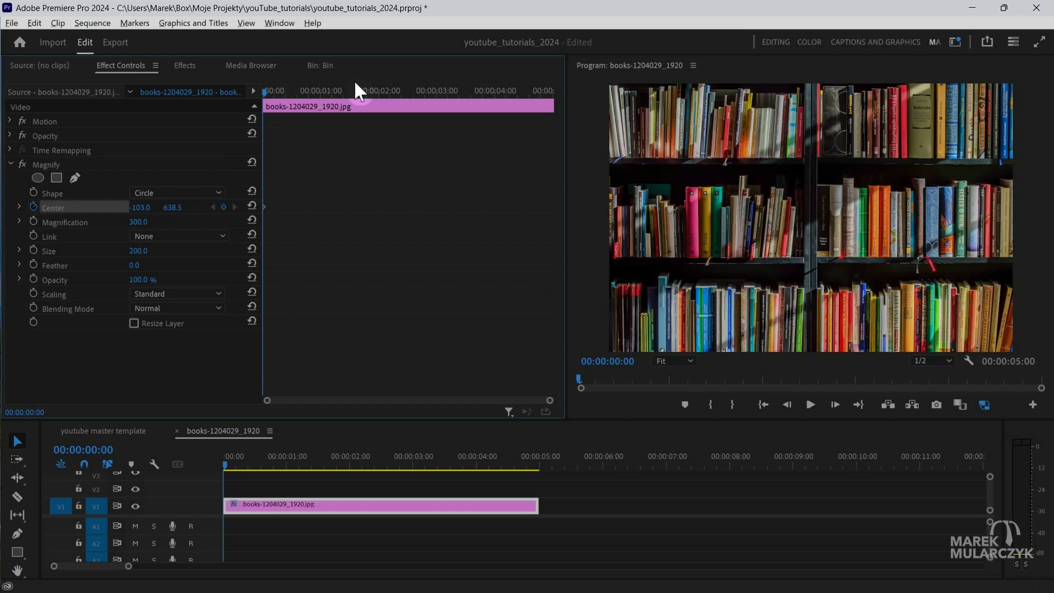
left_click(547, 94)
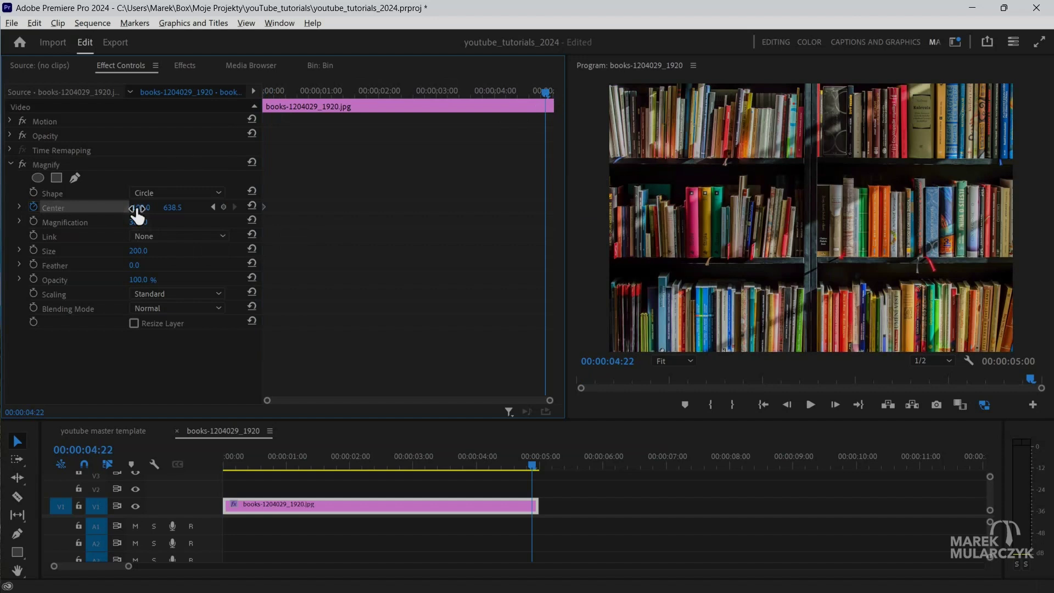
left_click_drag(139, 208, 1053, 208)
key("End")
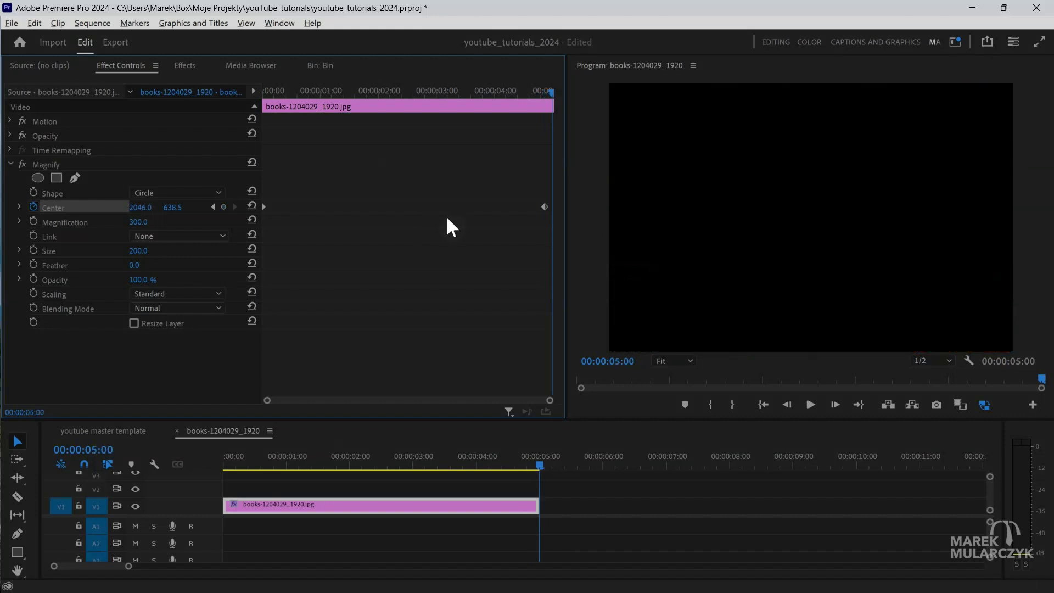
key("space")
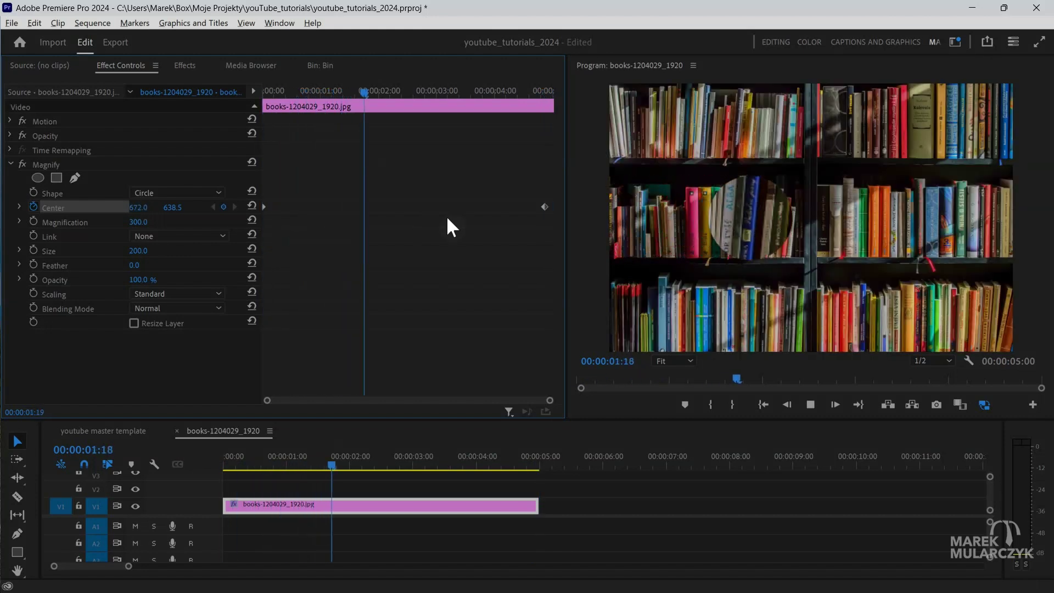
key("space")
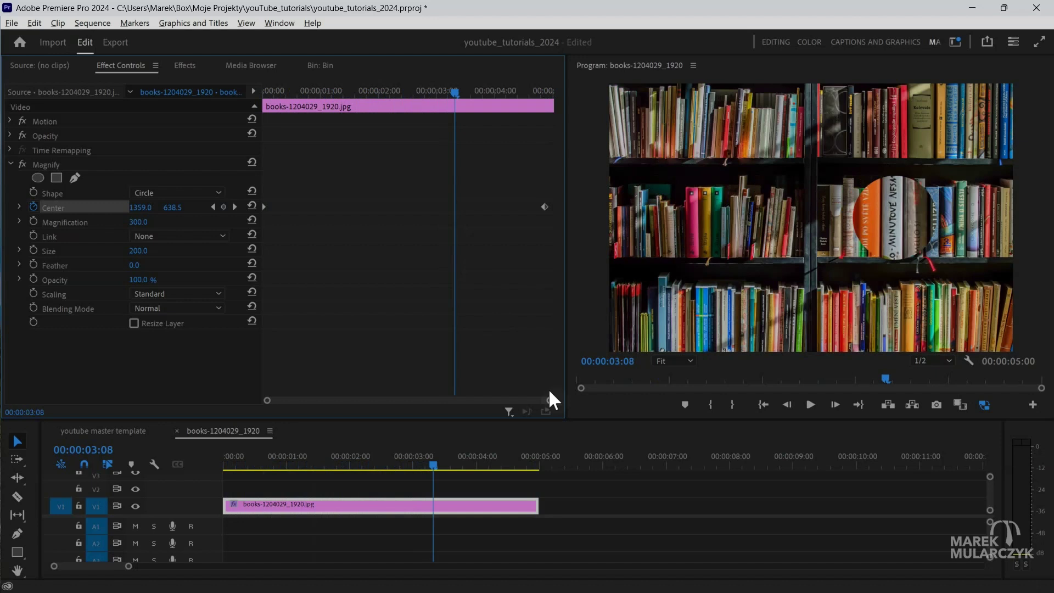
Extend the bookshelf clip to 00:00:07:21, move the lens's end keyframe later, and preview
left_click(533, 503)
left_click_drag(532, 503, 718, 502)
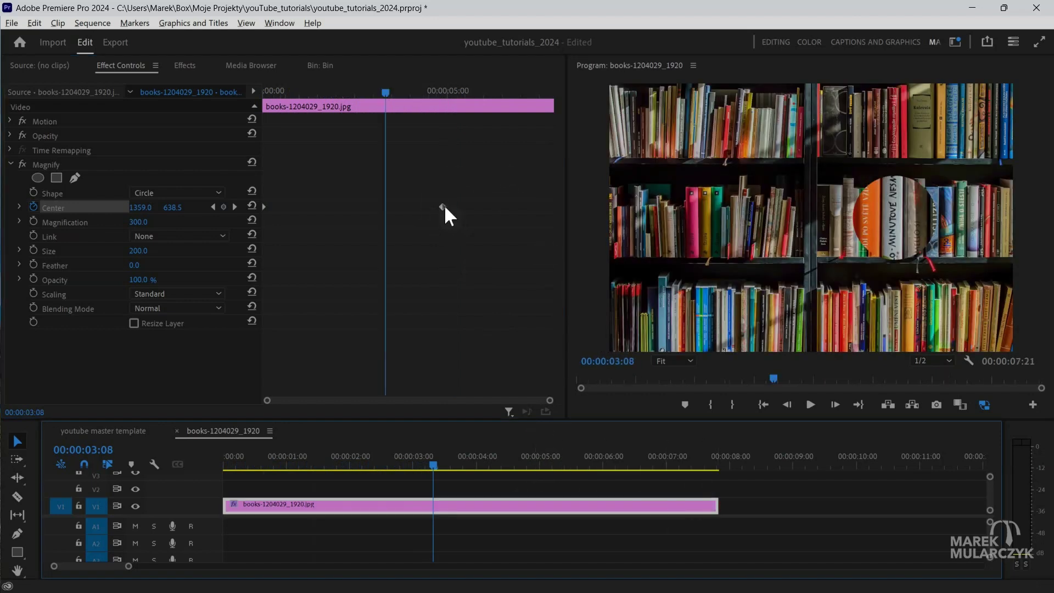
left_click_drag(444, 206, 545, 207)
key("space")
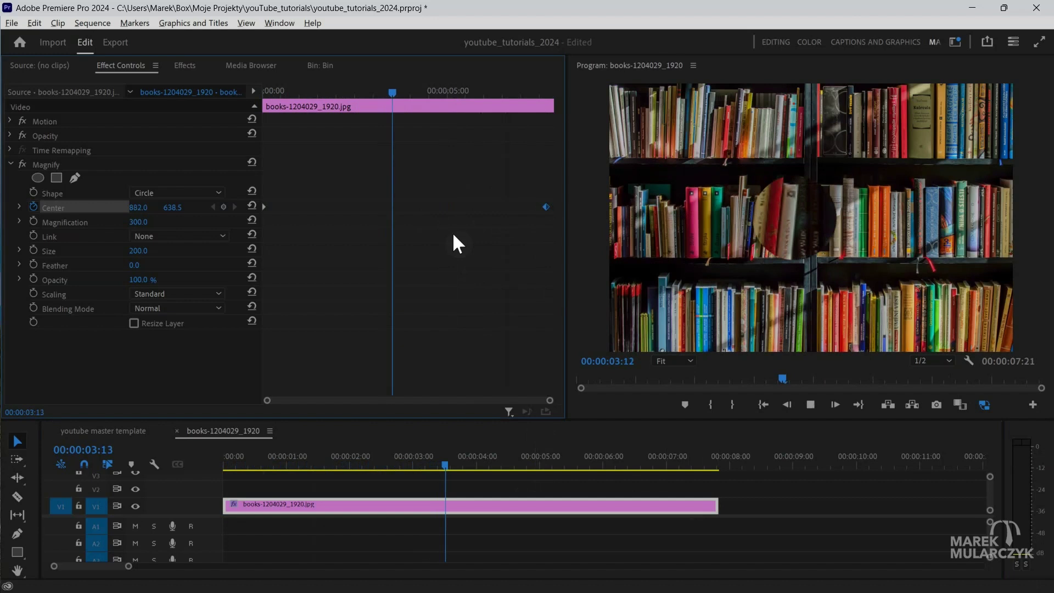
left_click_drag(268, 93, 263, 93)
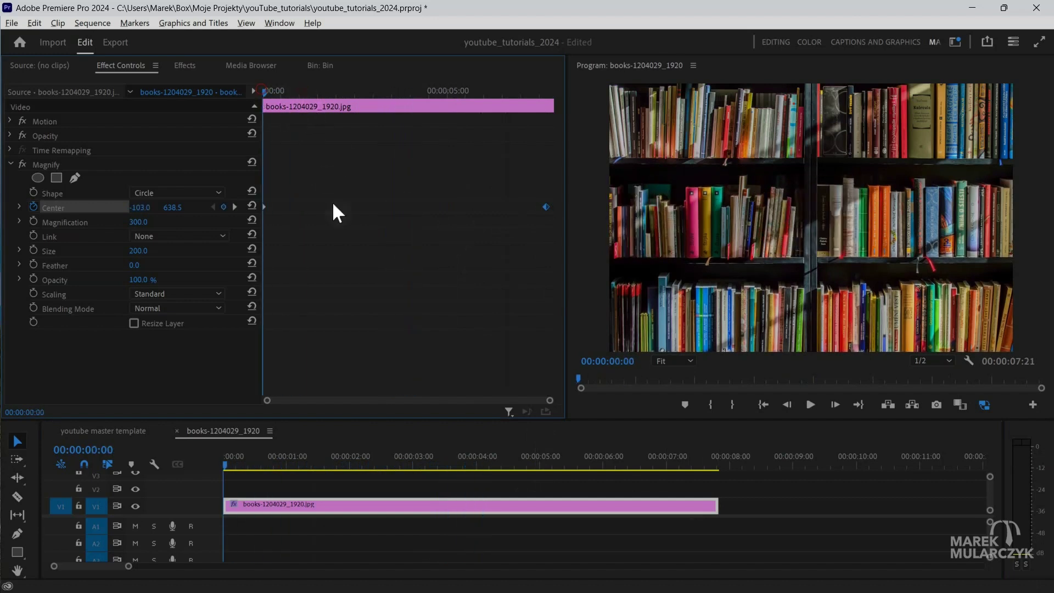
key("space")
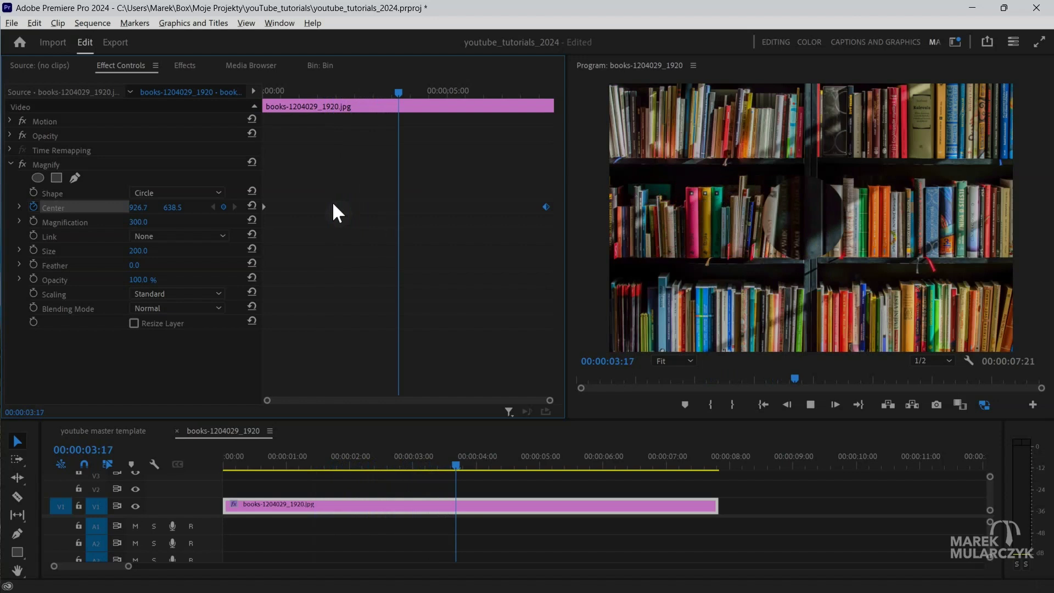
key("space")
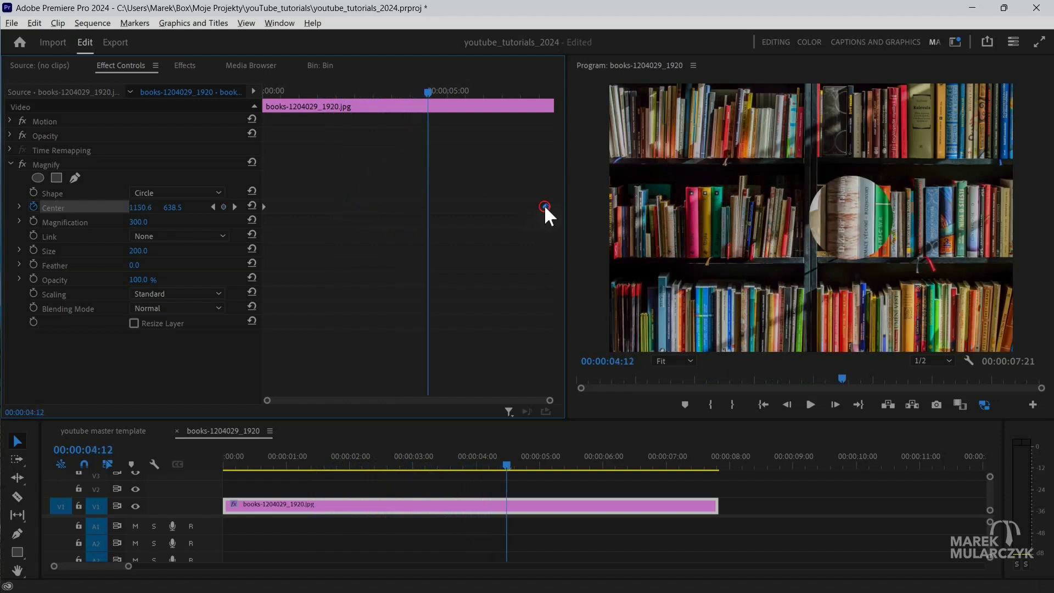
Move the end keyframe to 00:00:05:20 and set its Center X to 1286 over the orange book
left_click_drag(545, 206, 476, 207)
left_click_drag(429, 93, 442, 94)
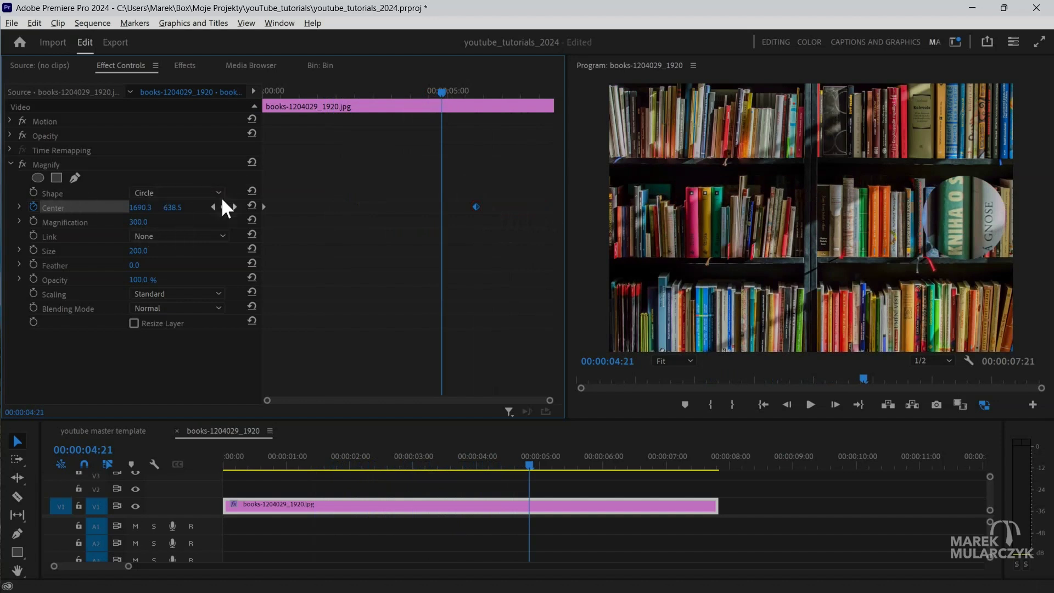
left_click(235, 207)
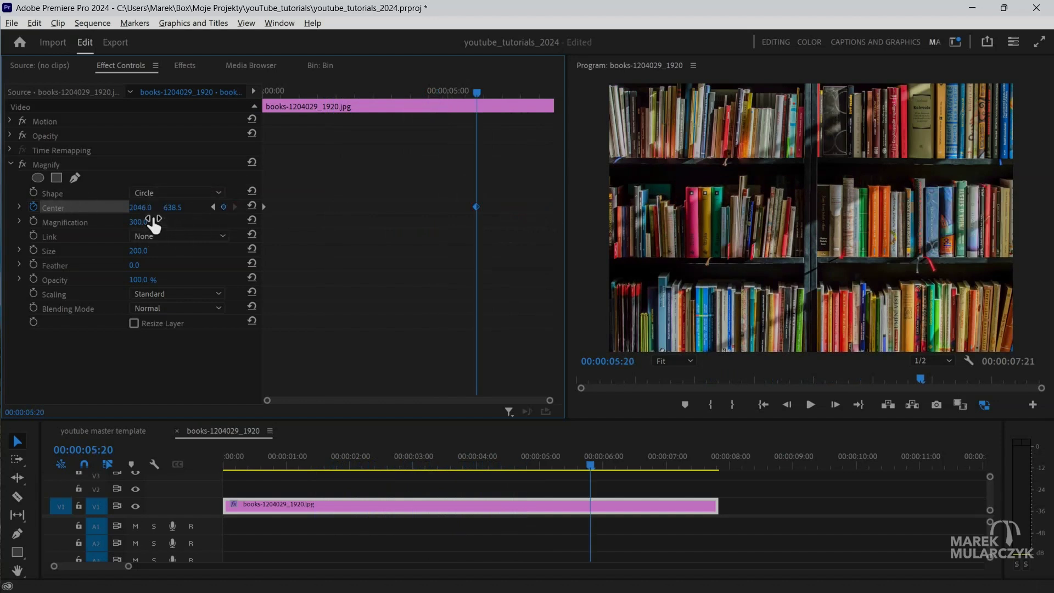
left_click_drag(138, 208, 69, 208)
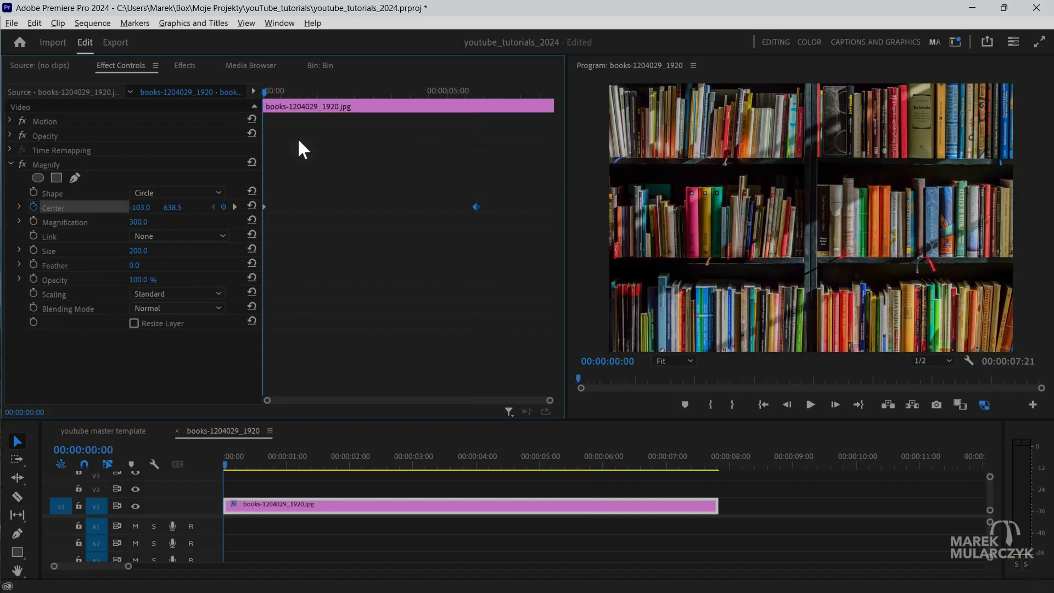
key("space")
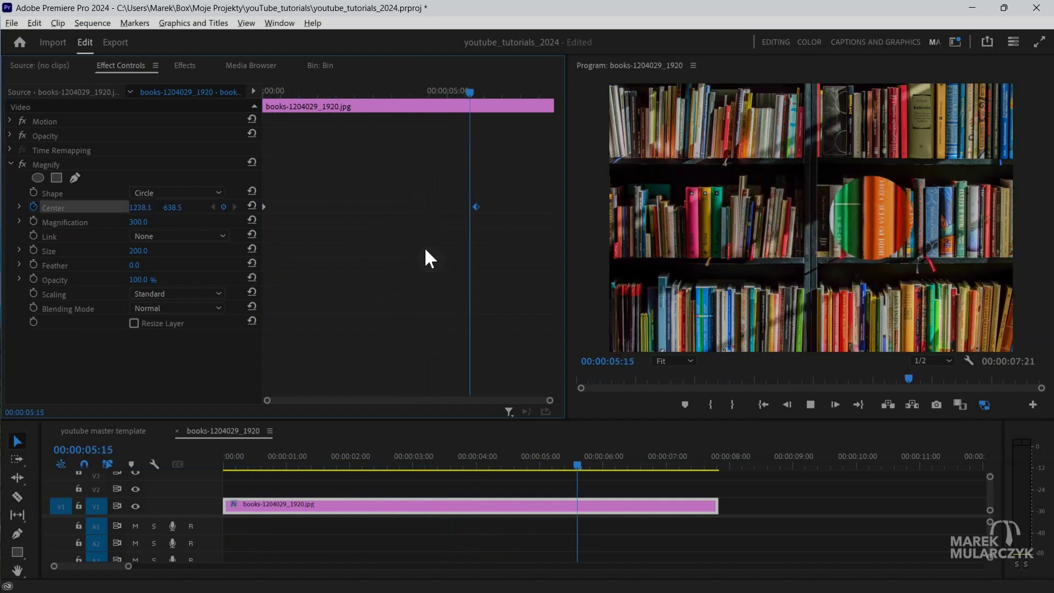
key("space")
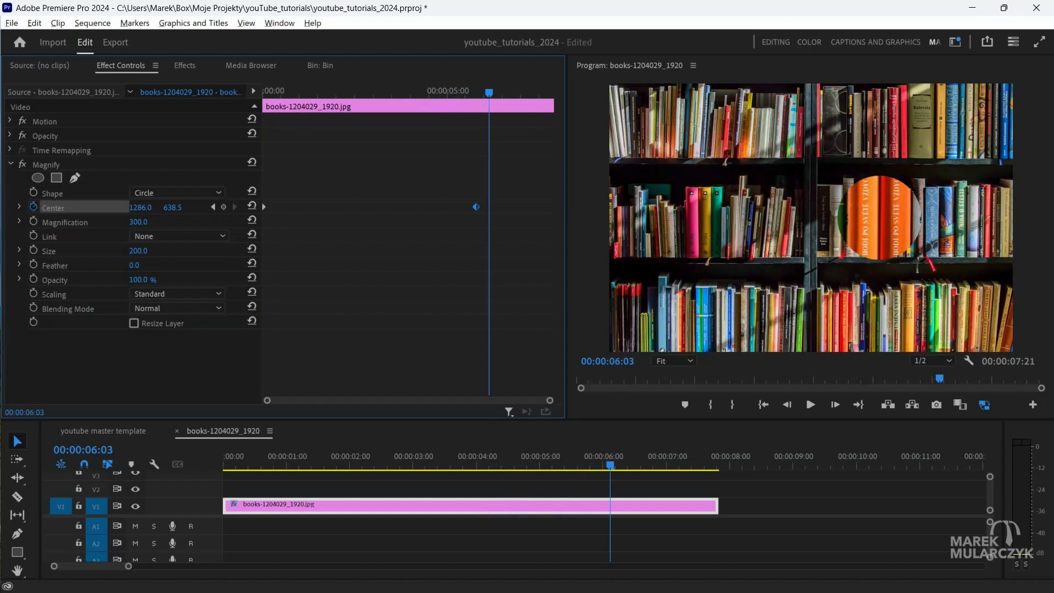
left_click_drag(134, 265, 146, 266)
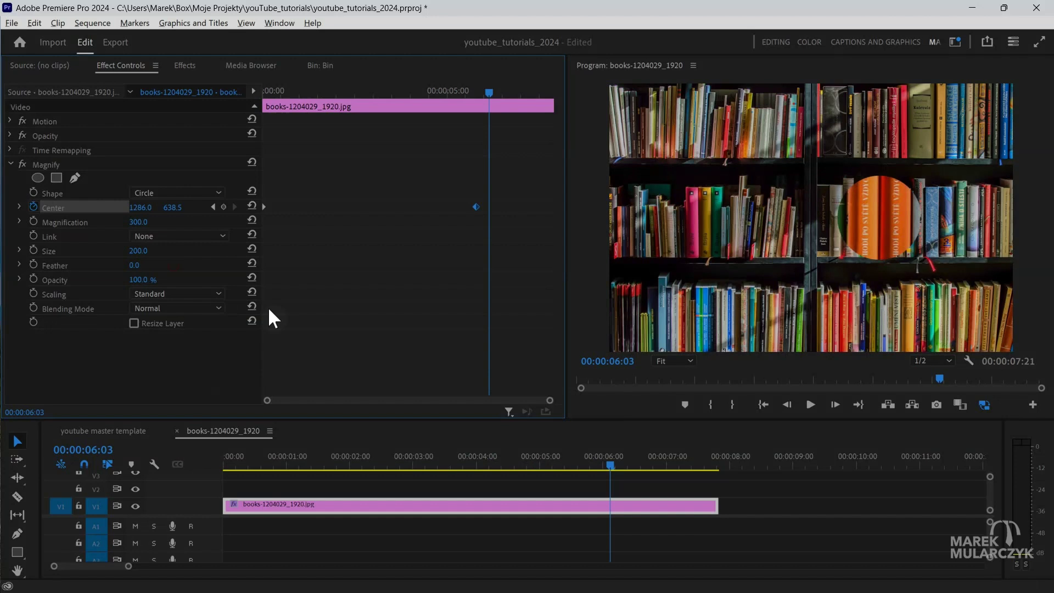
left_click(200, 309)
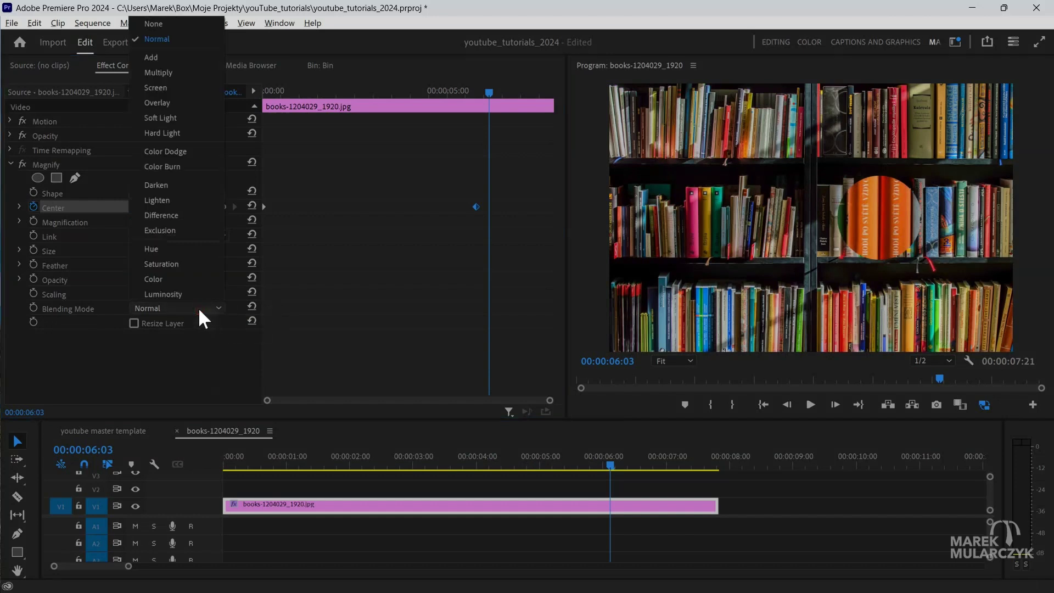
left_click(370, 305)
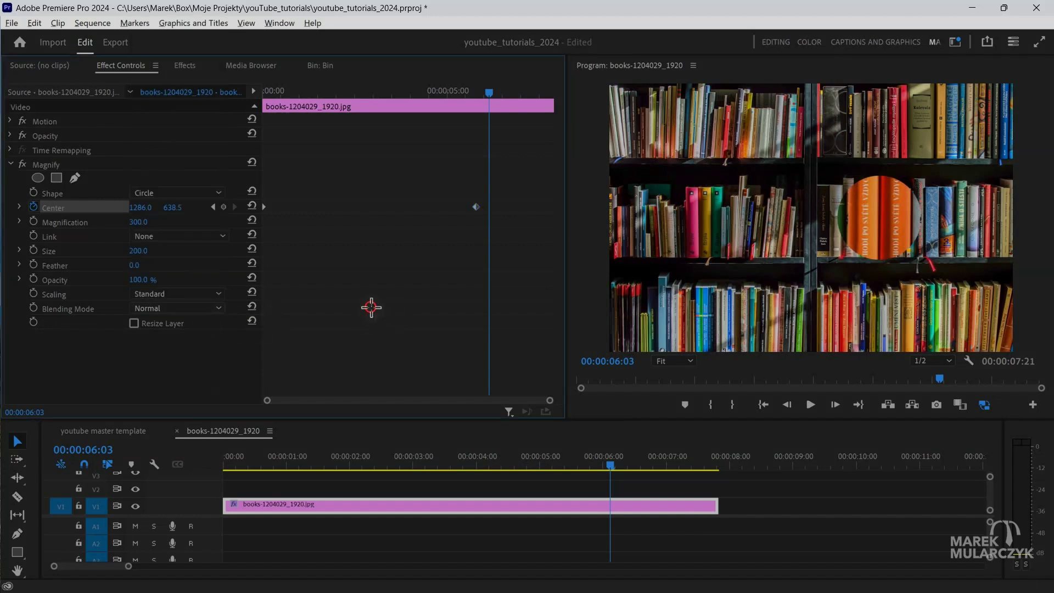
Place glass-158176_640.png on V2 and extend it to 00:00:07:21 to match the books clip
left_click(324, 66)
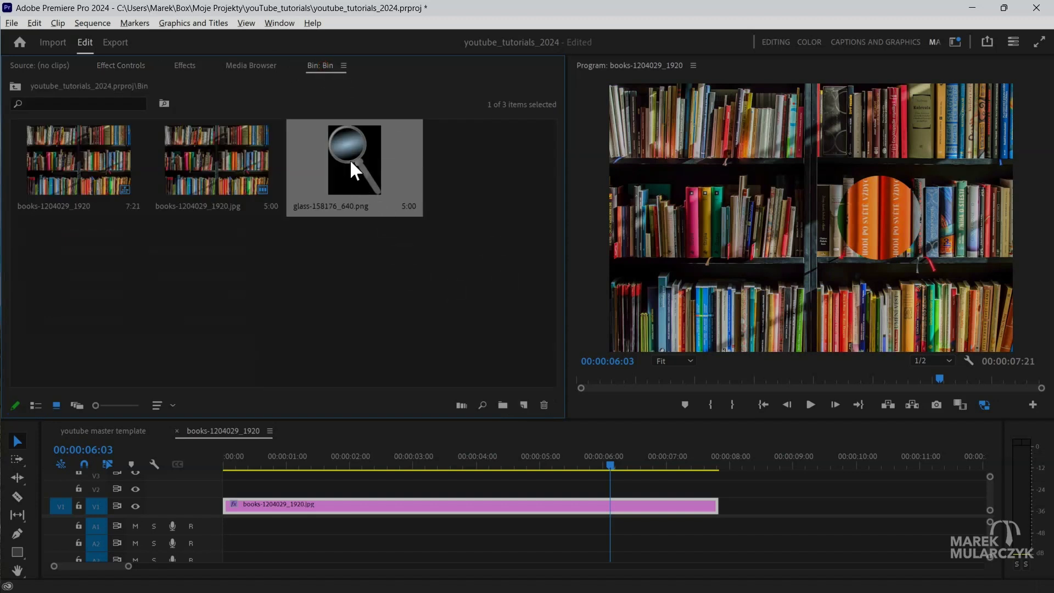
left_click_drag(350, 159, 231, 488)
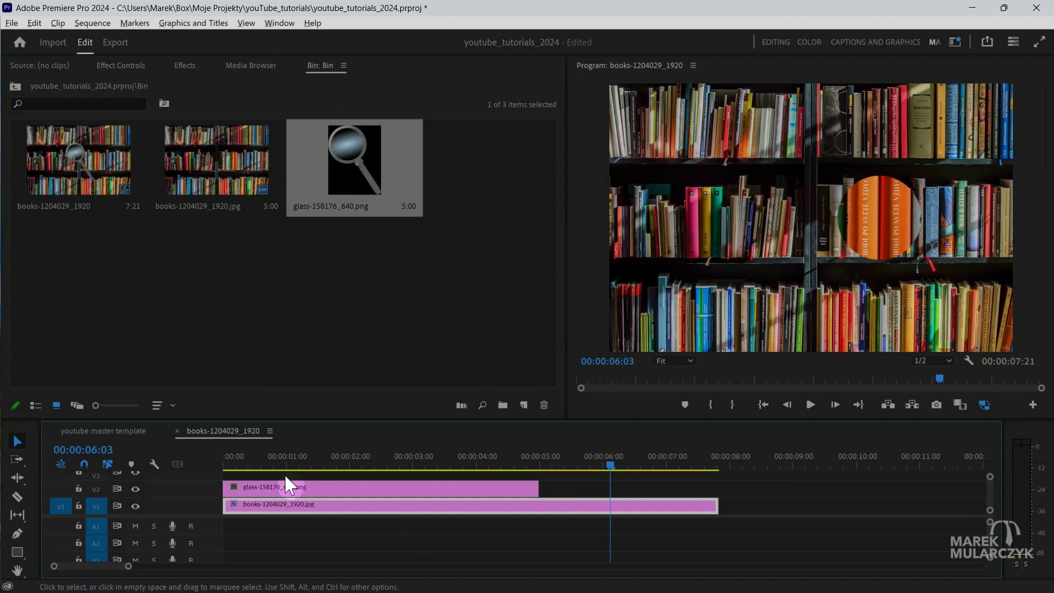
left_click(265, 460)
left_click(228, 460)
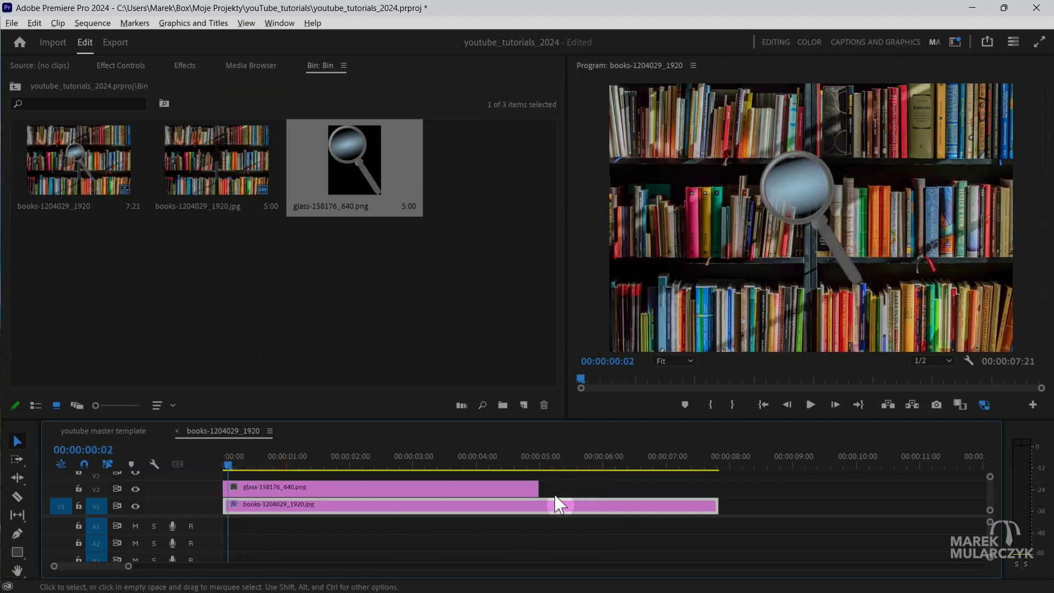
left_click_drag(538, 487, 718, 487)
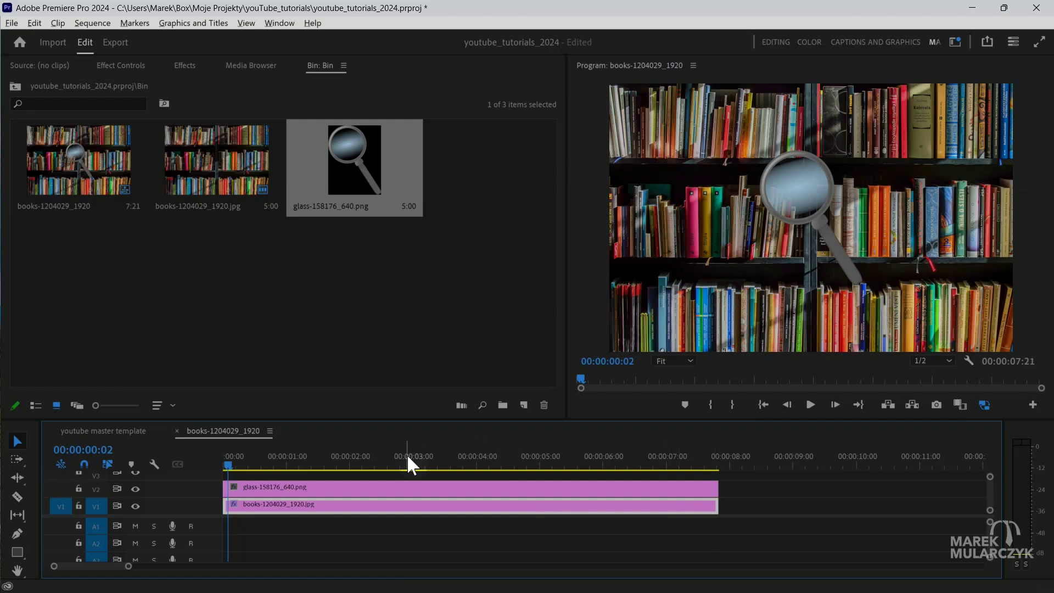
left_click(399, 490)
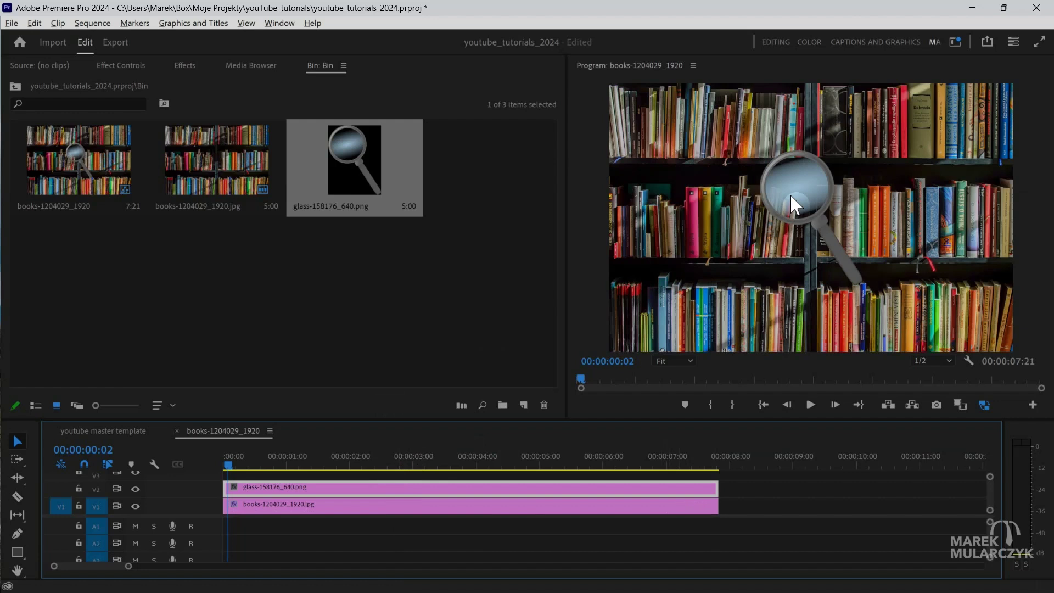
Select the books clip and go to the Magnify Center end keyframe at 00:00:05:20
left_click(273, 504)
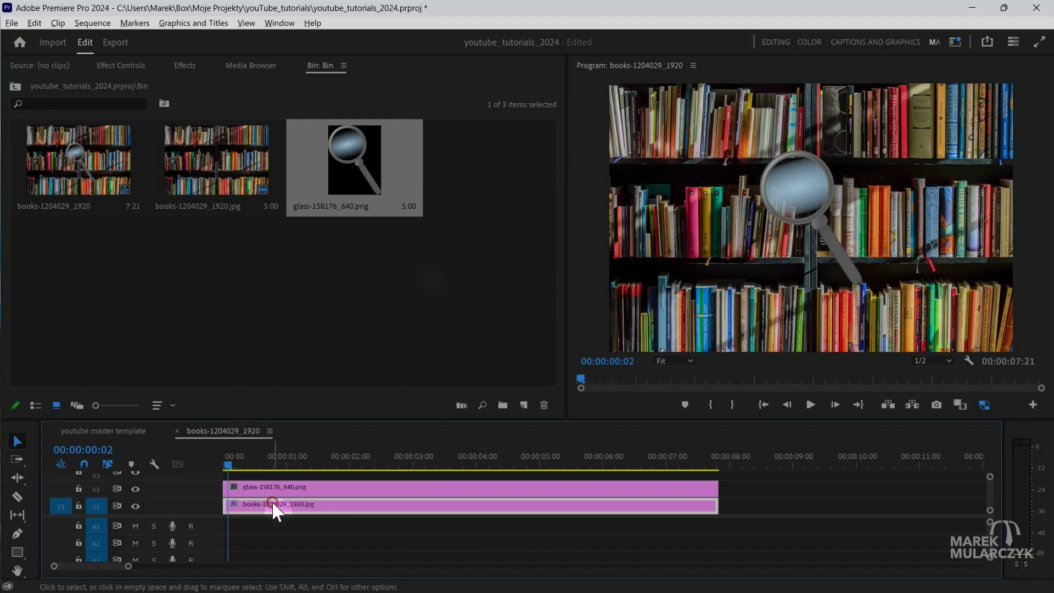
left_click(119, 64)
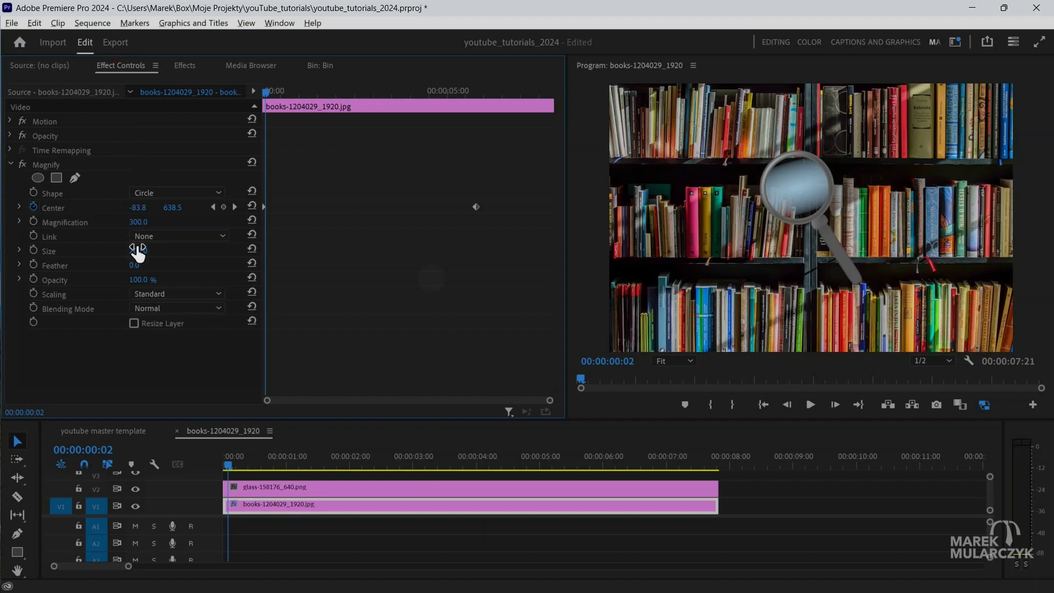
left_click(233, 207)
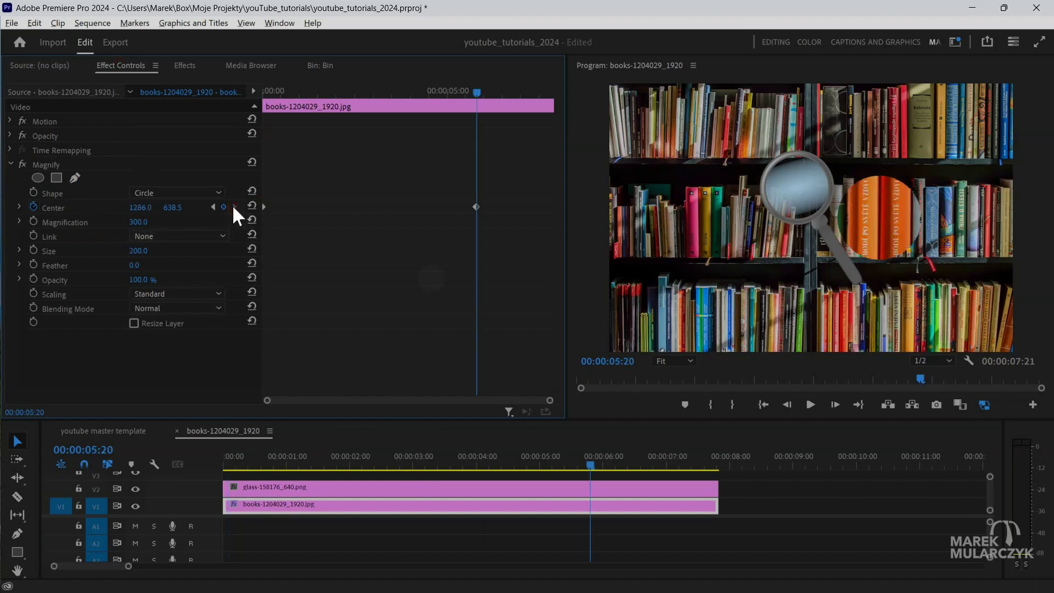
Move and enlarge the magnifying-glass image so its ring frames the magnified circle on the orange books
left_click(406, 487)
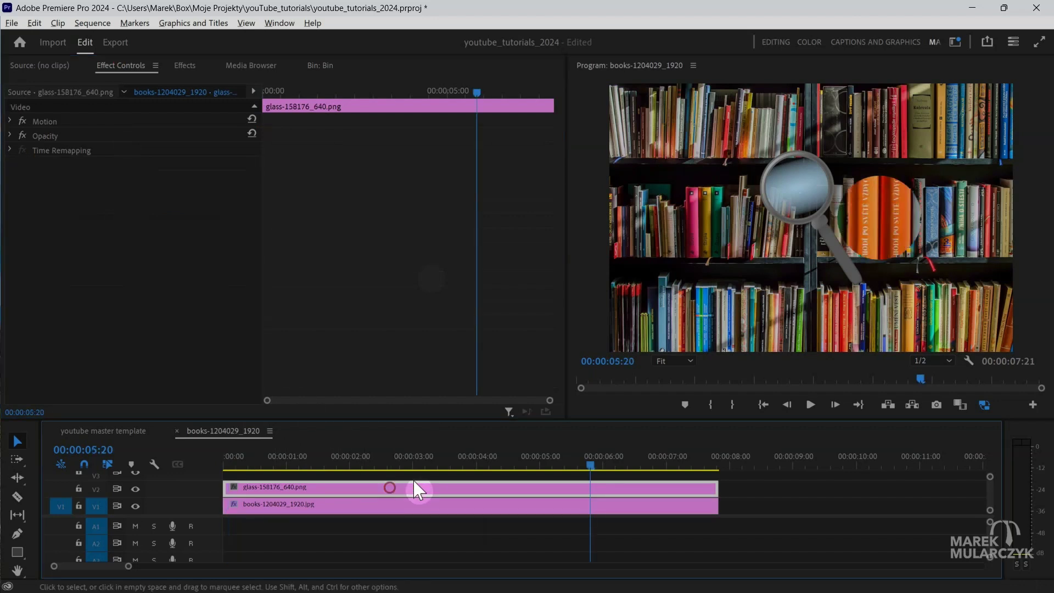
left_click(786, 181)
left_click_drag(785, 181, 880, 190)
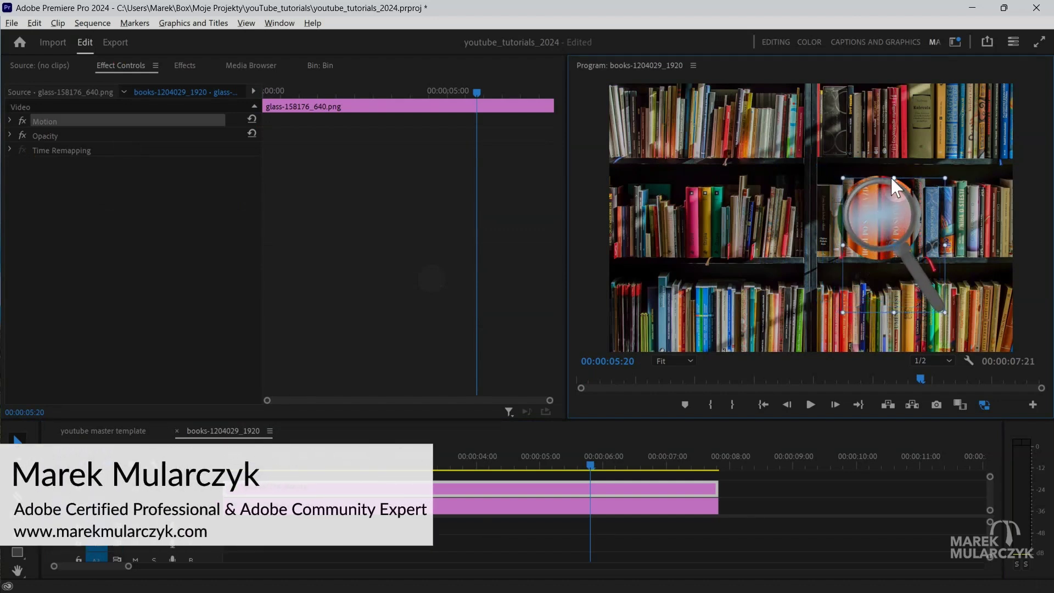
left_click_drag(895, 179, 894, 165)
left_click_drag(892, 203, 884, 224)
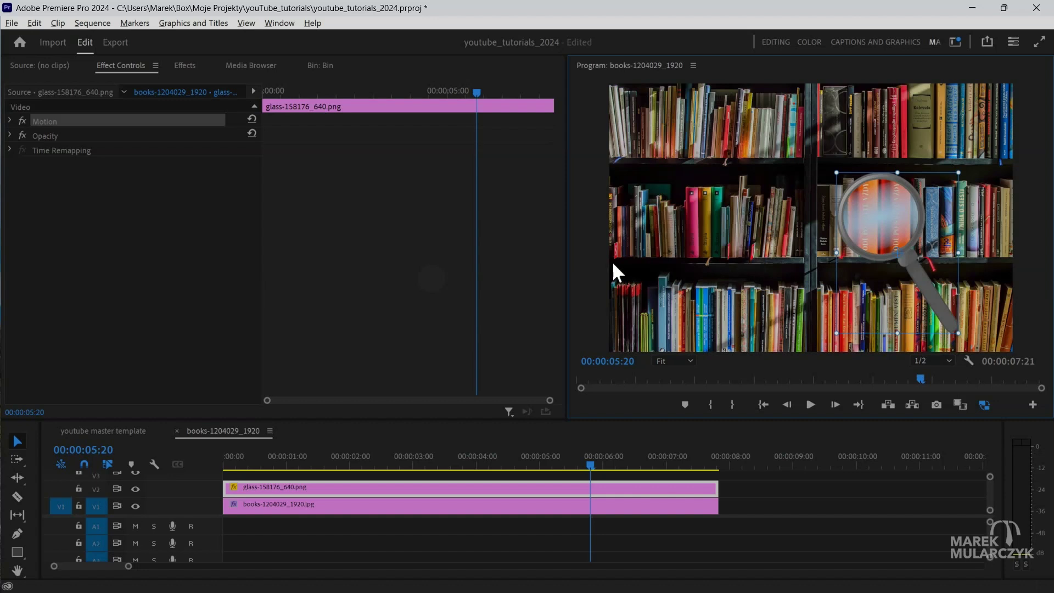
Keyframe the glass image's Position at 1371.4, 805.1 at 00:00:05:20, then return to the clip start
left_click(9, 119)
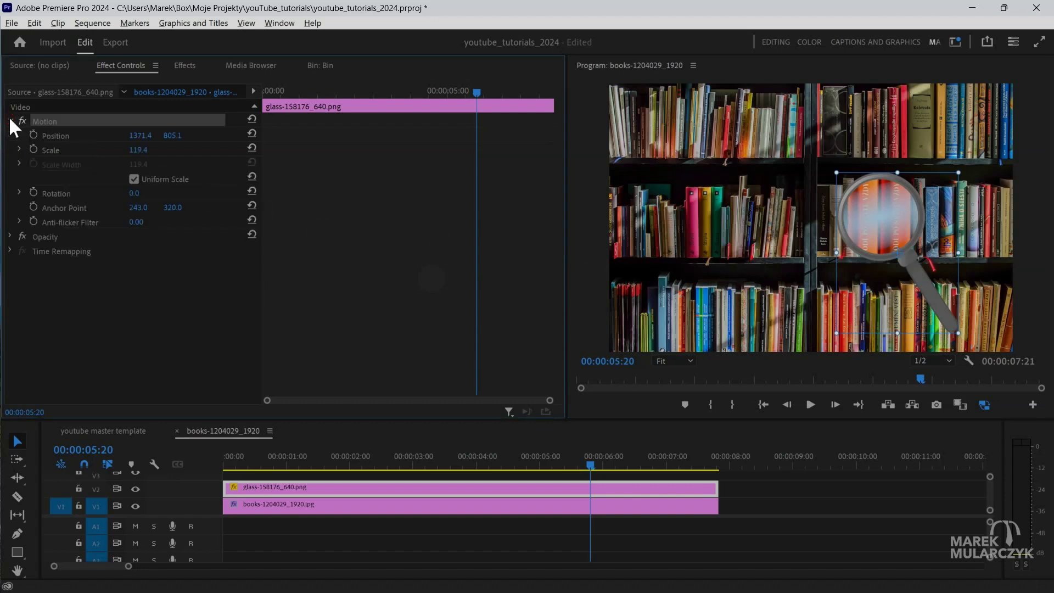
left_click(34, 134)
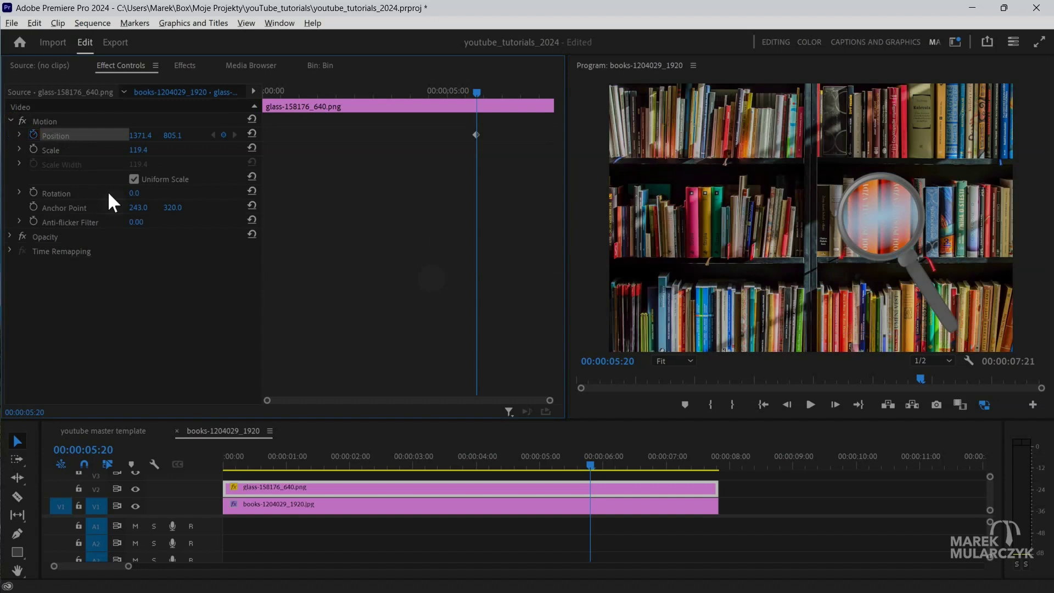
left_click(272, 506)
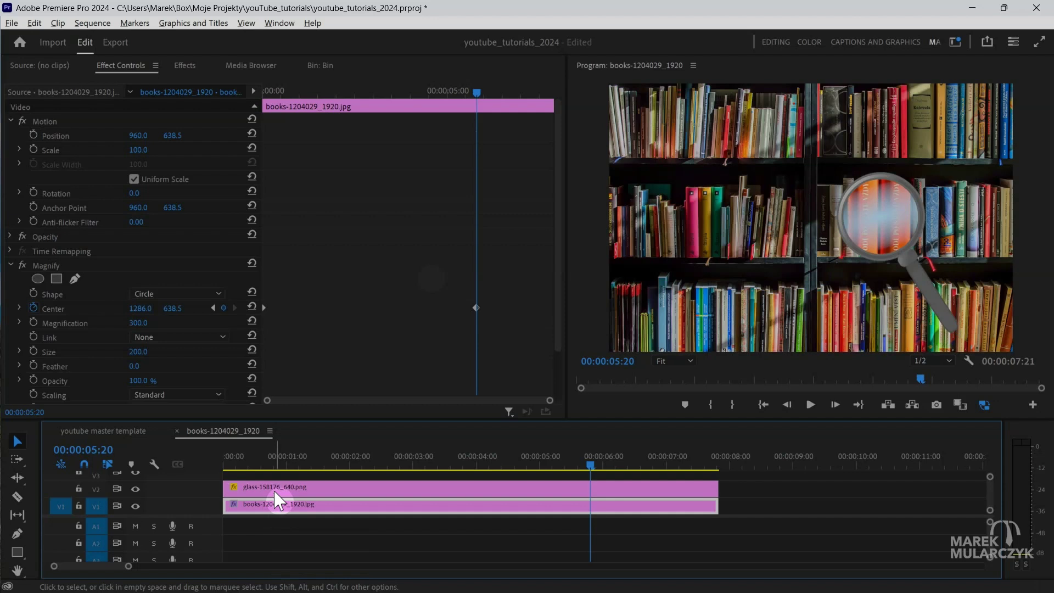
left_click(274, 490)
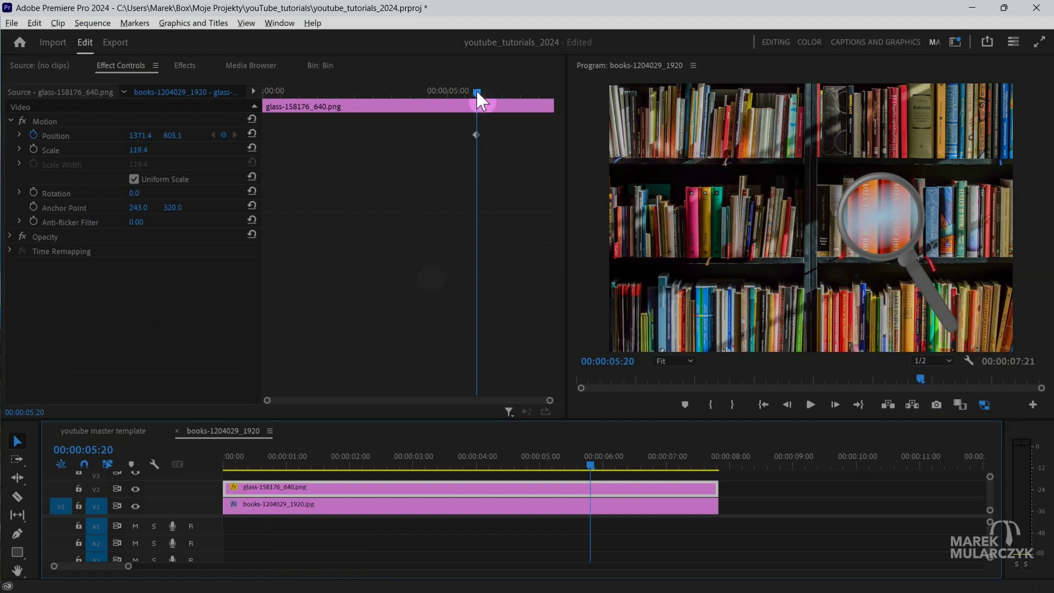
left_click_drag(477, 93, 272, 97)
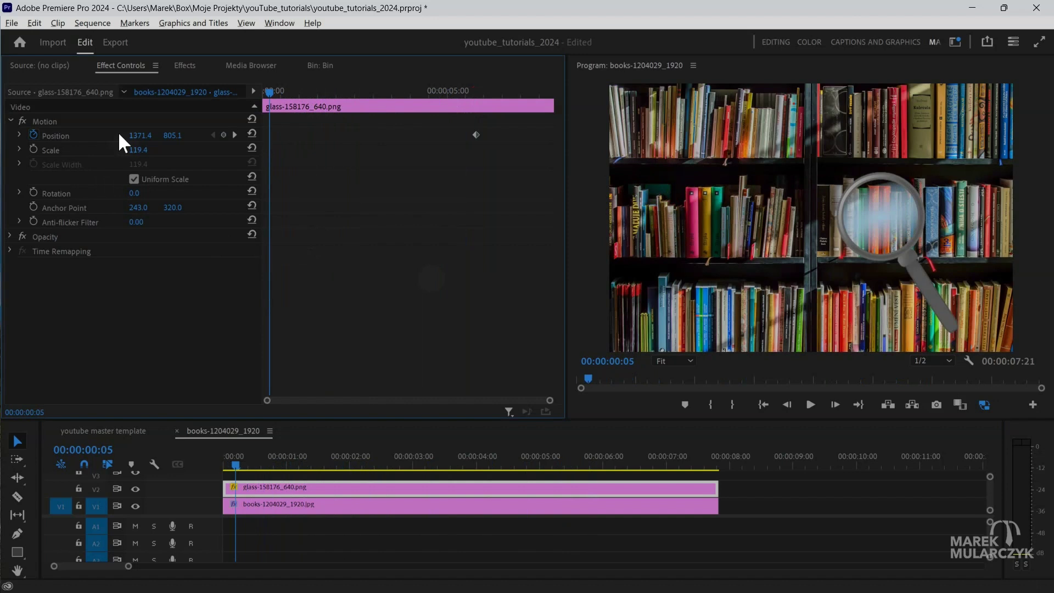
Set the glass image's starting Position X to 57.4 and preview its slide onto the orange books
left_click_drag(139, 135, 49, 136)
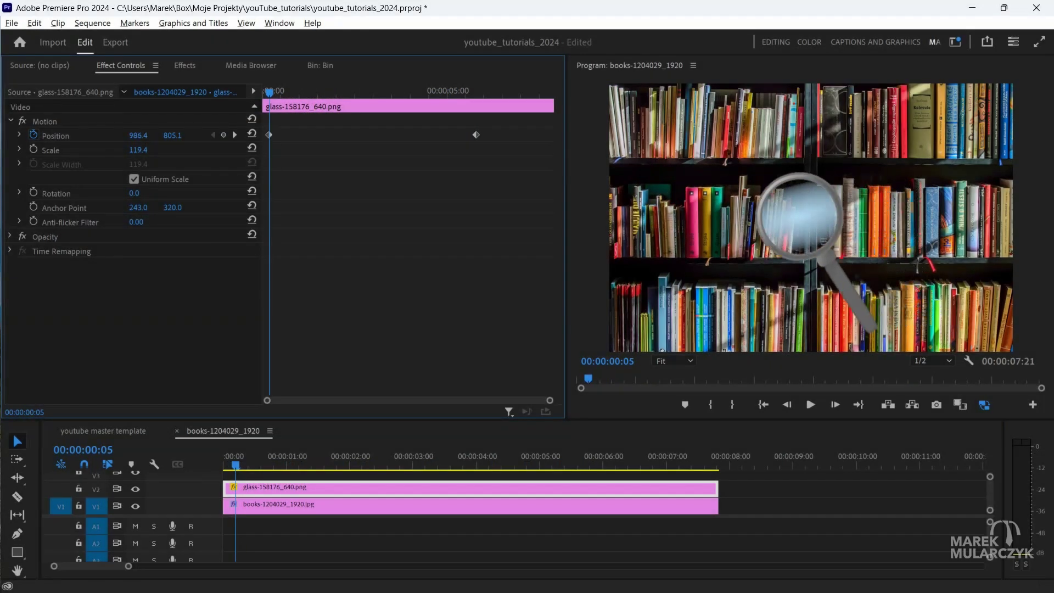
left_click_drag(138, 135, 49, 135)
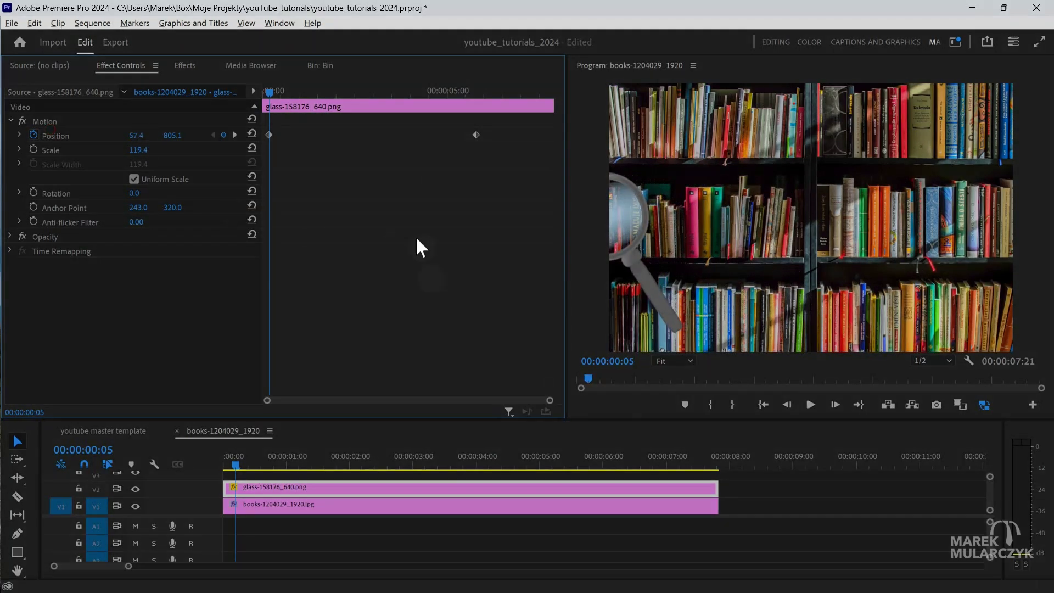
key("space")
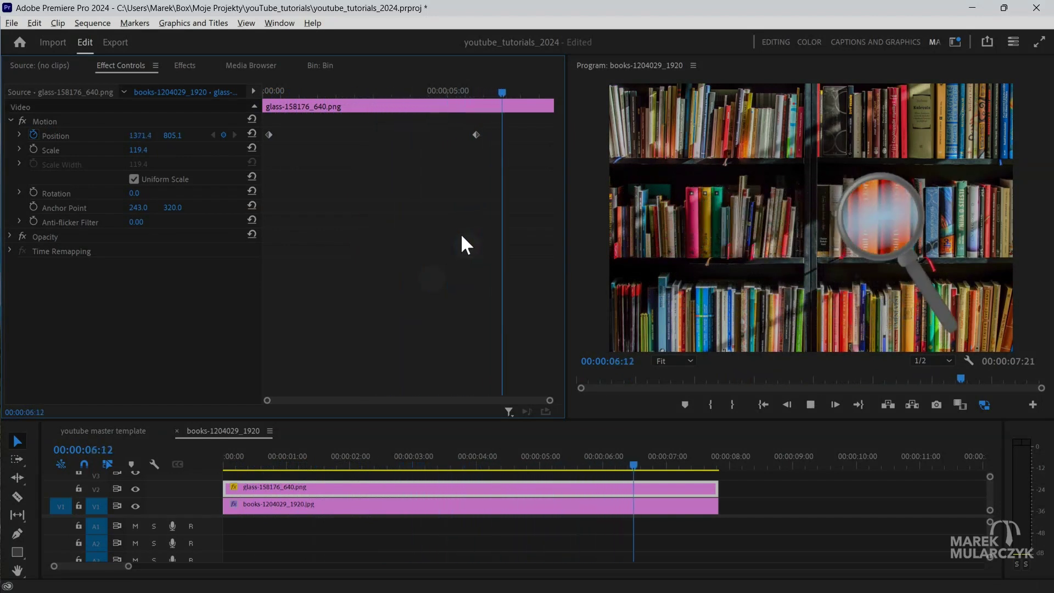
key("space")
left_click(266, 91)
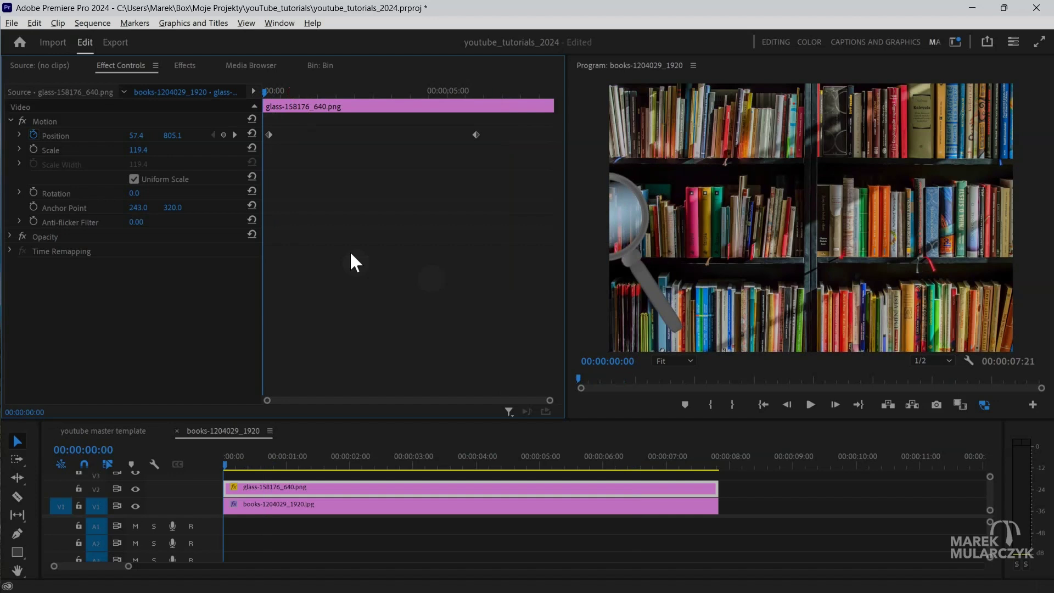
key("space")
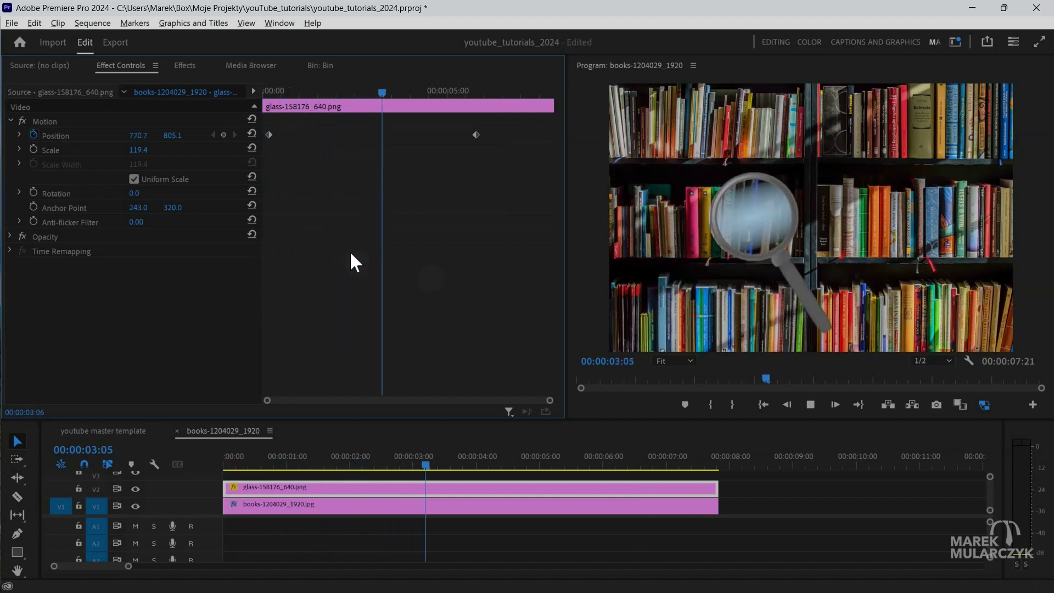
Keyframe the glass image's Opacity from 0% on the first frame up to 100%, then preview the fade-in
key("space")
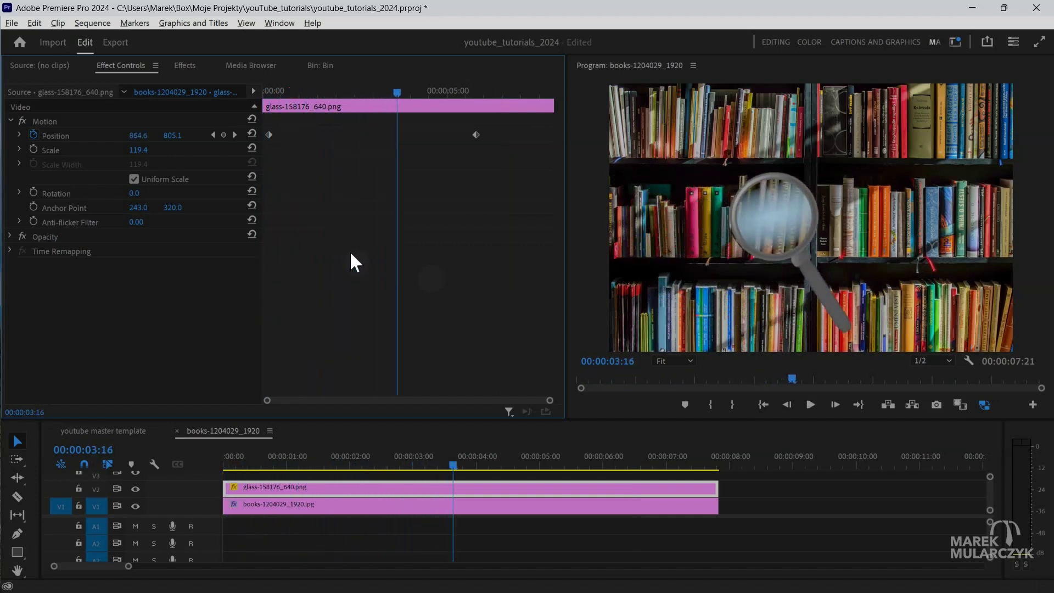
left_click(213, 135)
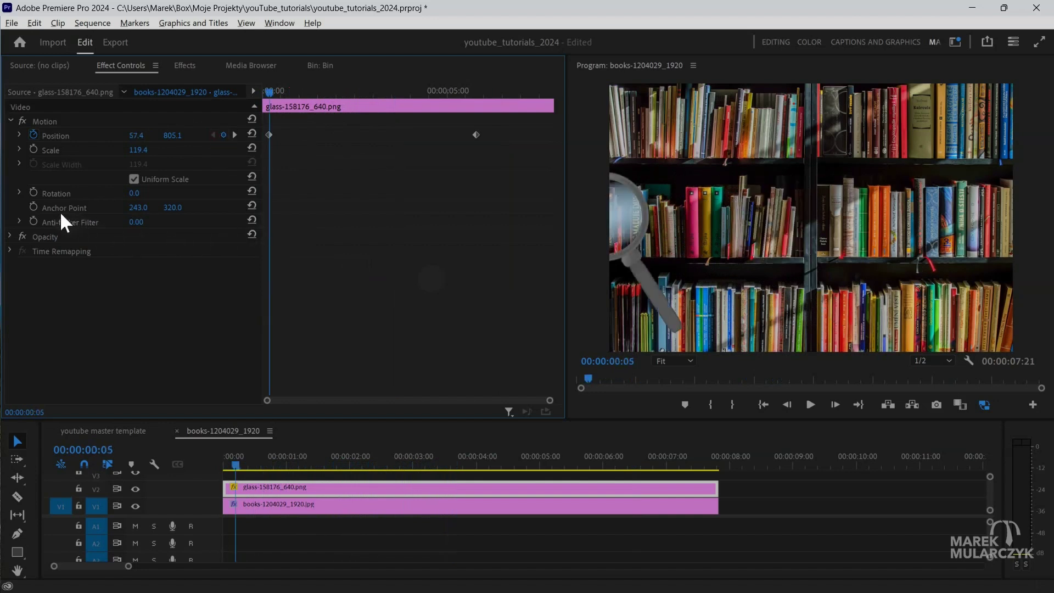
left_click(10, 236)
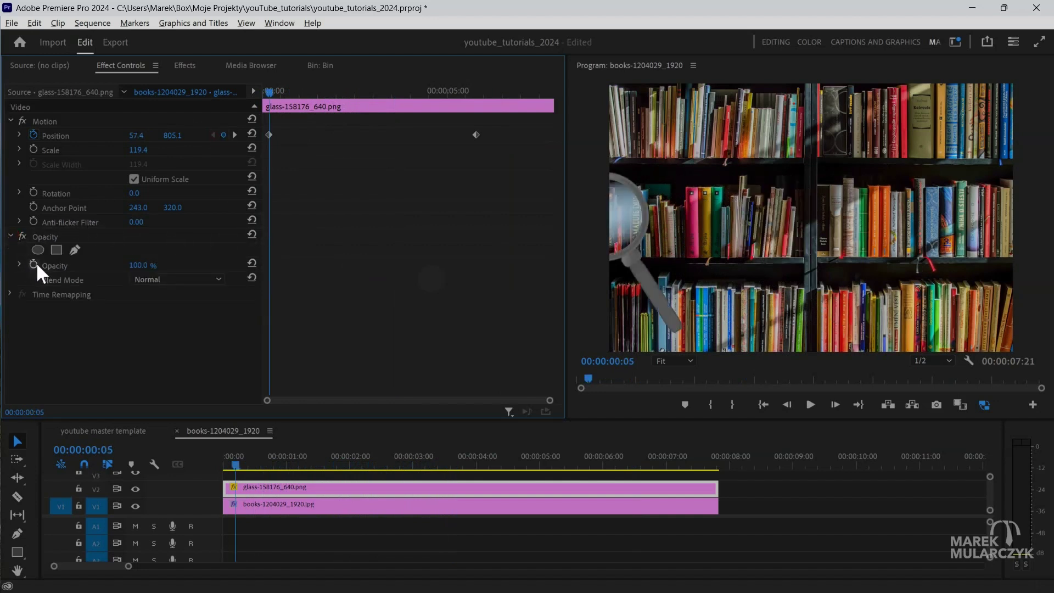
left_click(33, 264)
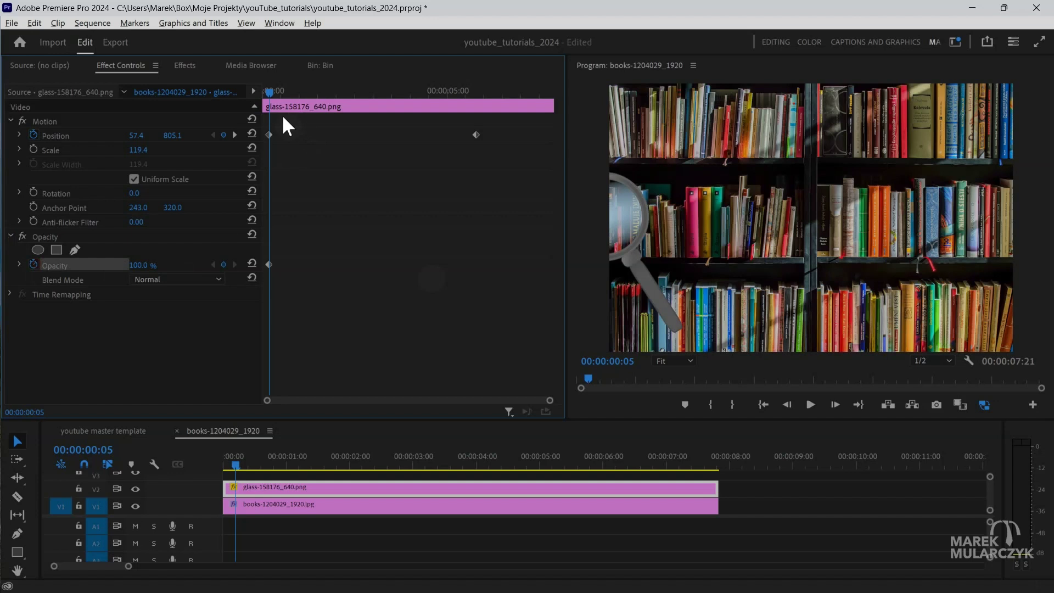
key("Left")
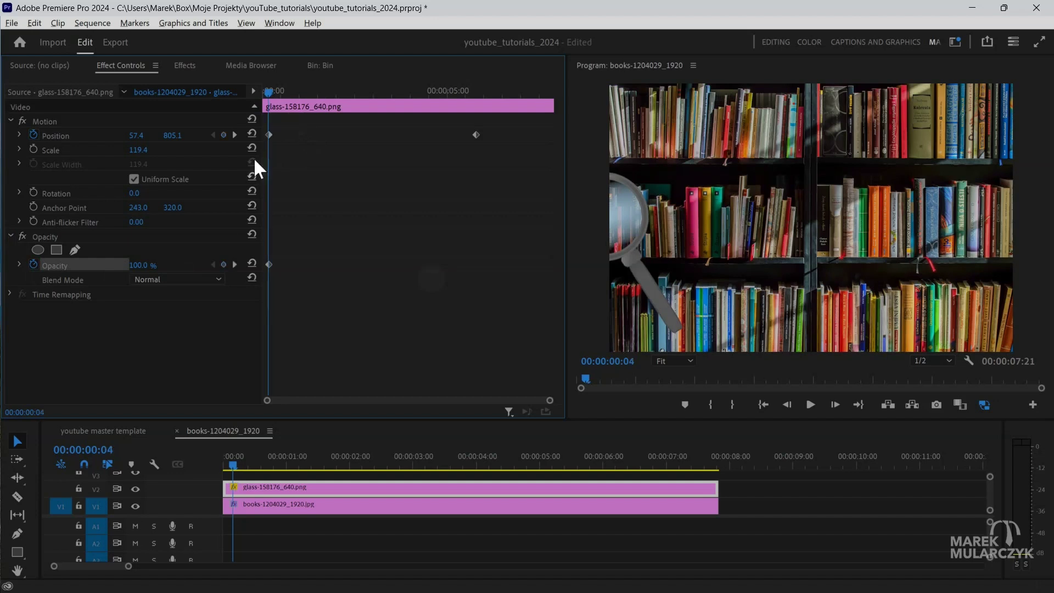
left_click(142, 264)
type("0")
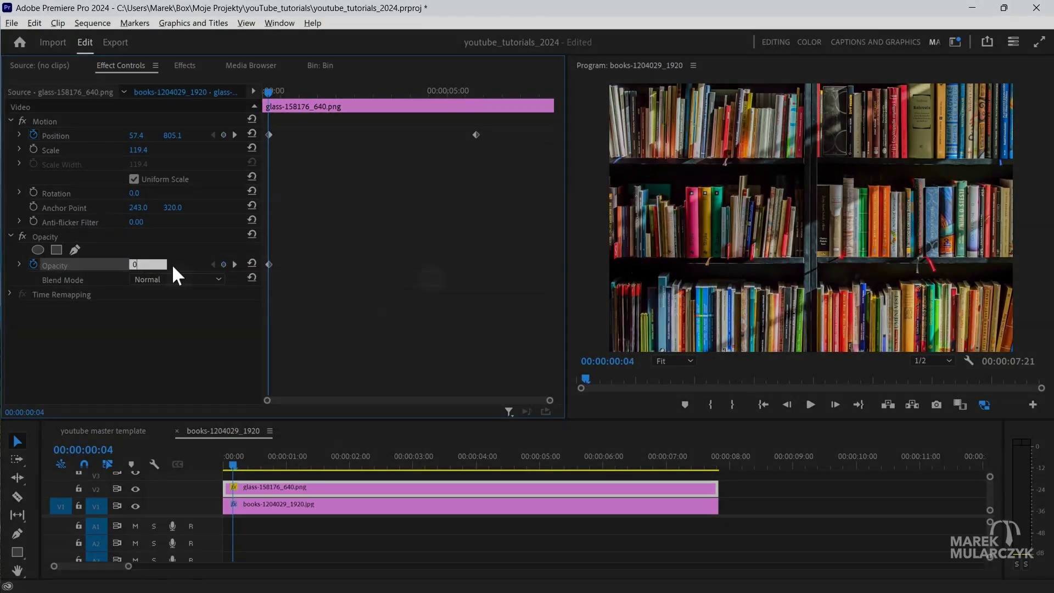
key("Return")
left_click(266, 92)
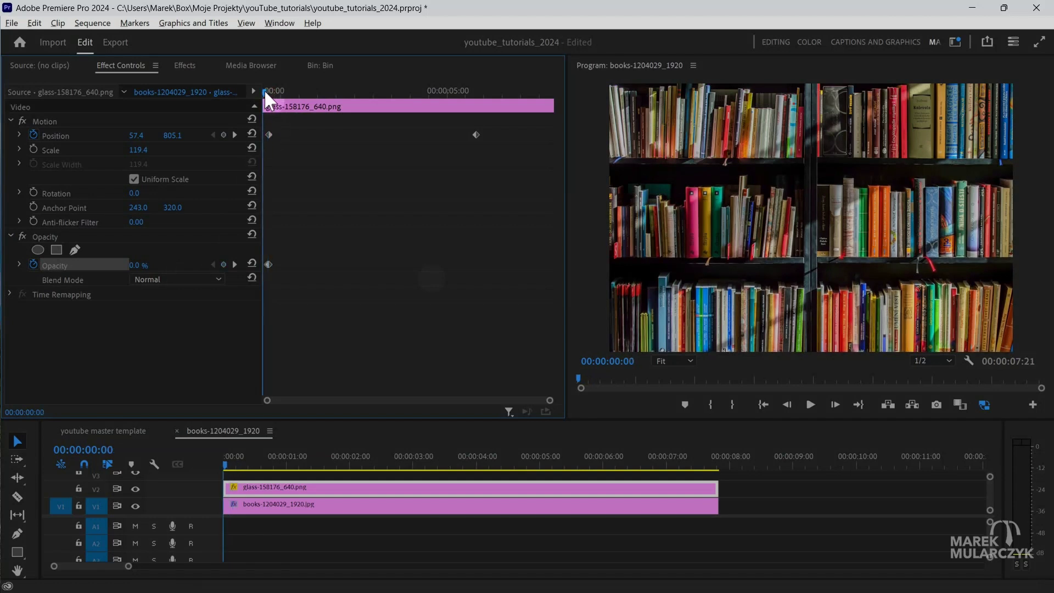
key("space")
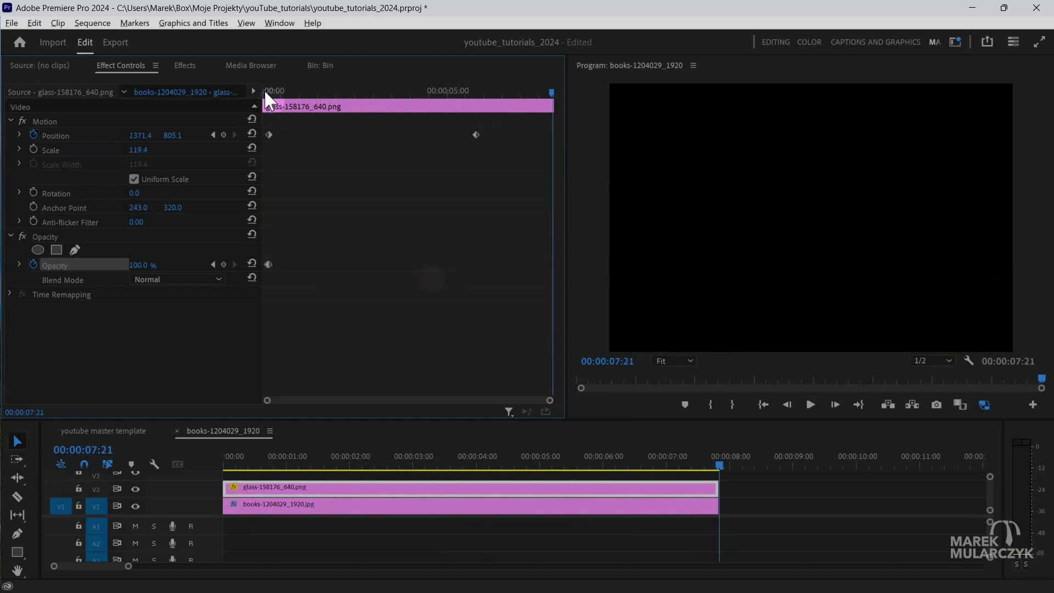
key("space")
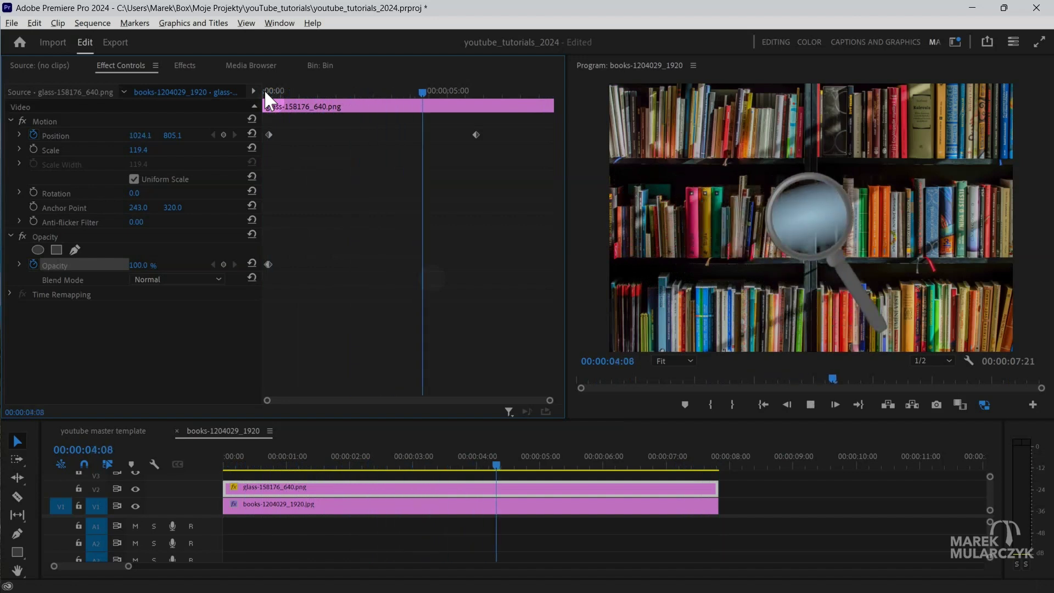
key("space")
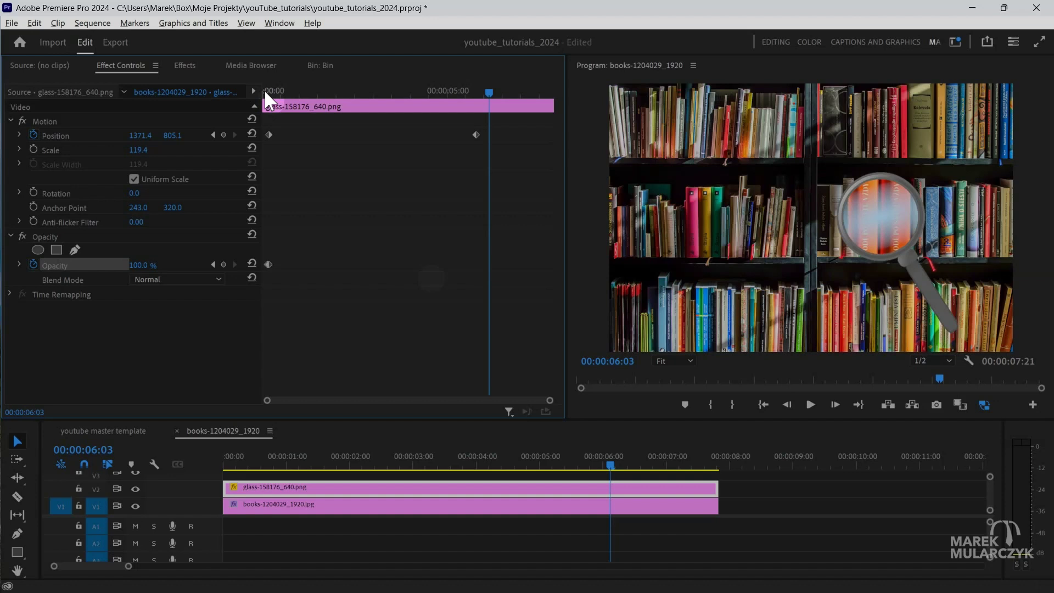
Select the bookshelf clip on V1 and show its Effect Controls with Motion and Opacity collapsed
left_click(185, 65)
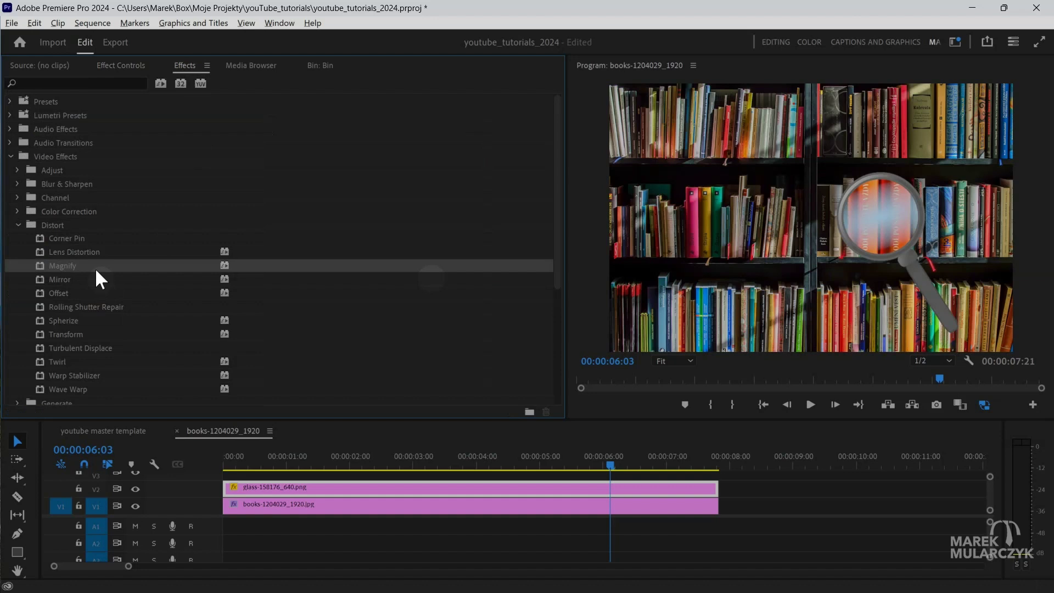
left_click(278, 506)
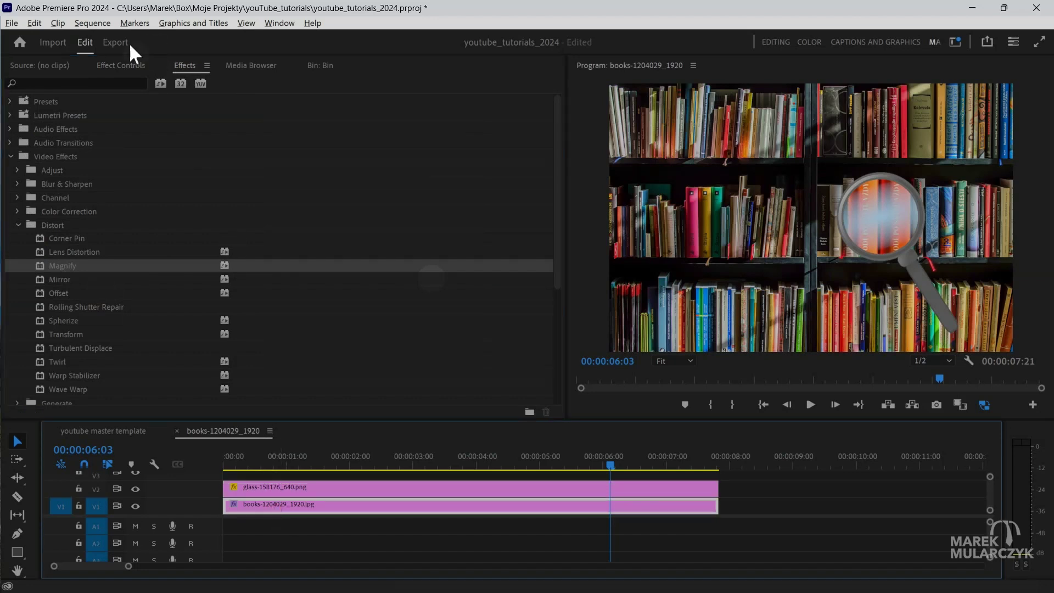
left_click(113, 66)
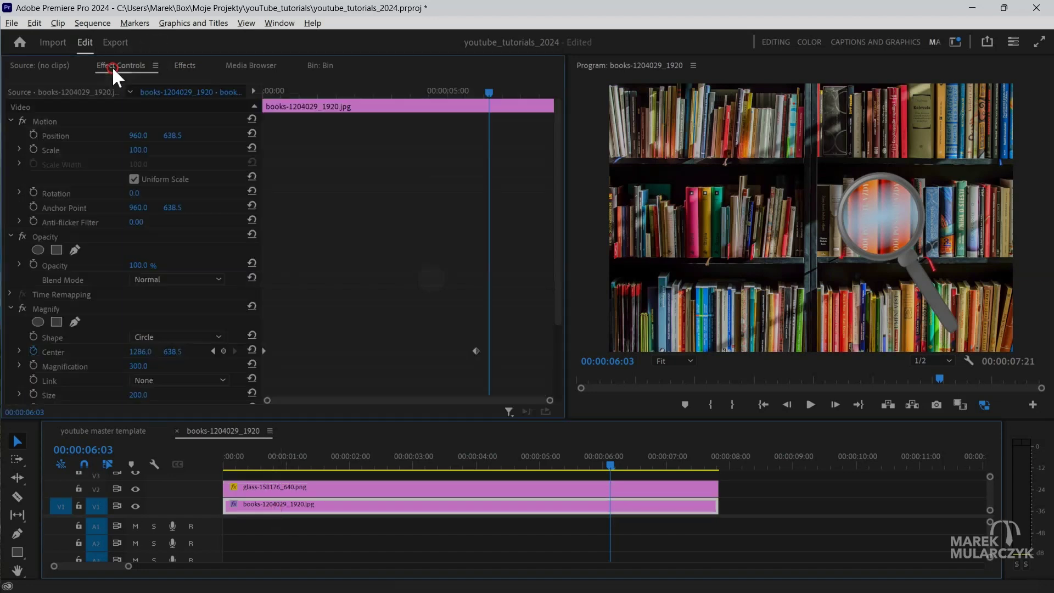
left_click(10, 120)
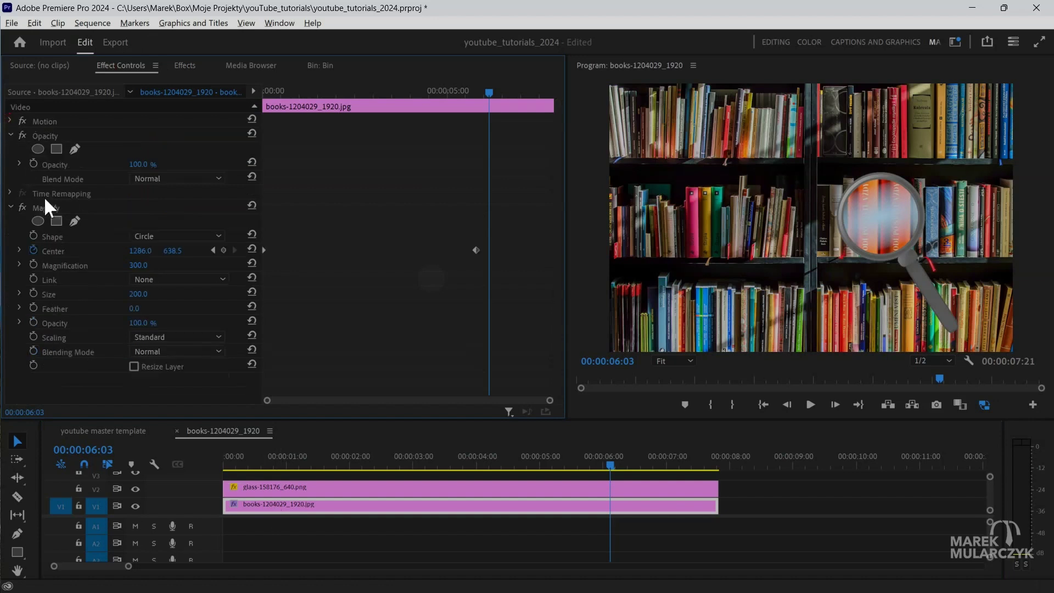
left_click(9, 134)
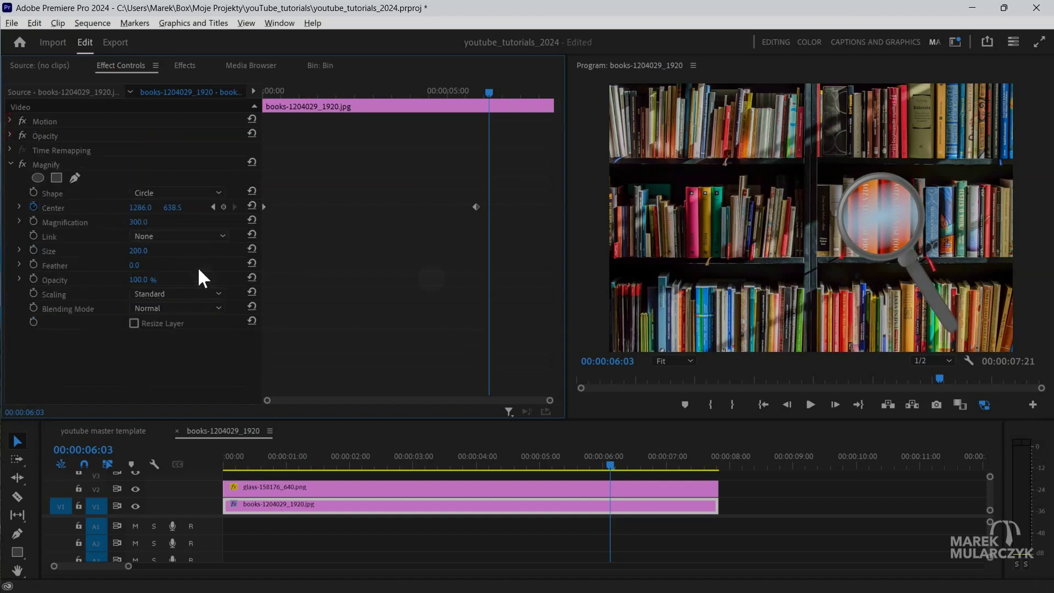